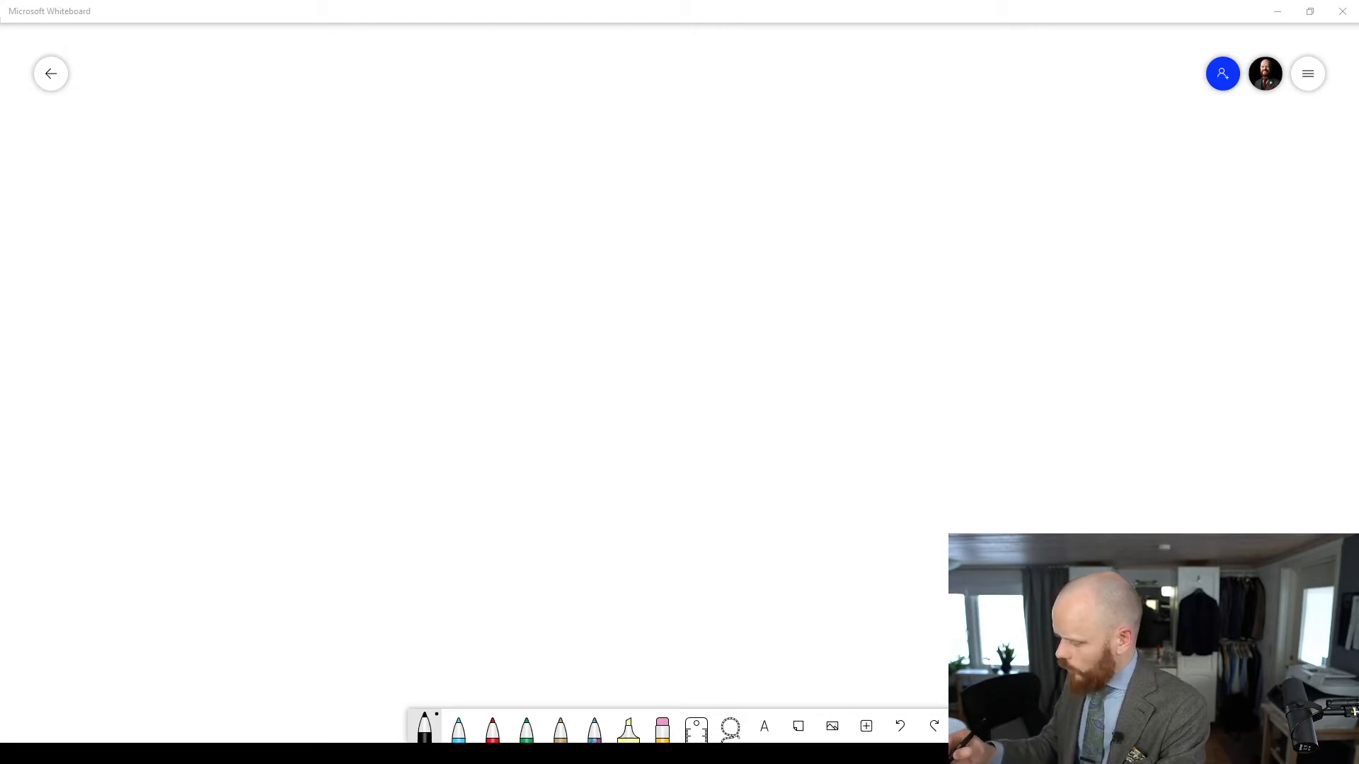
Step: Draw the front faces of two rectangular rooms side by side in black
mouse_move(577, 440)
left_mouse_down()
mouse_move(580, 278)
mouse_move(355, 279)
mouse_move(380, 458)
mouse_move(818, 445)
left_mouse_up()
left_click_drag(827, 278, 821, 441)
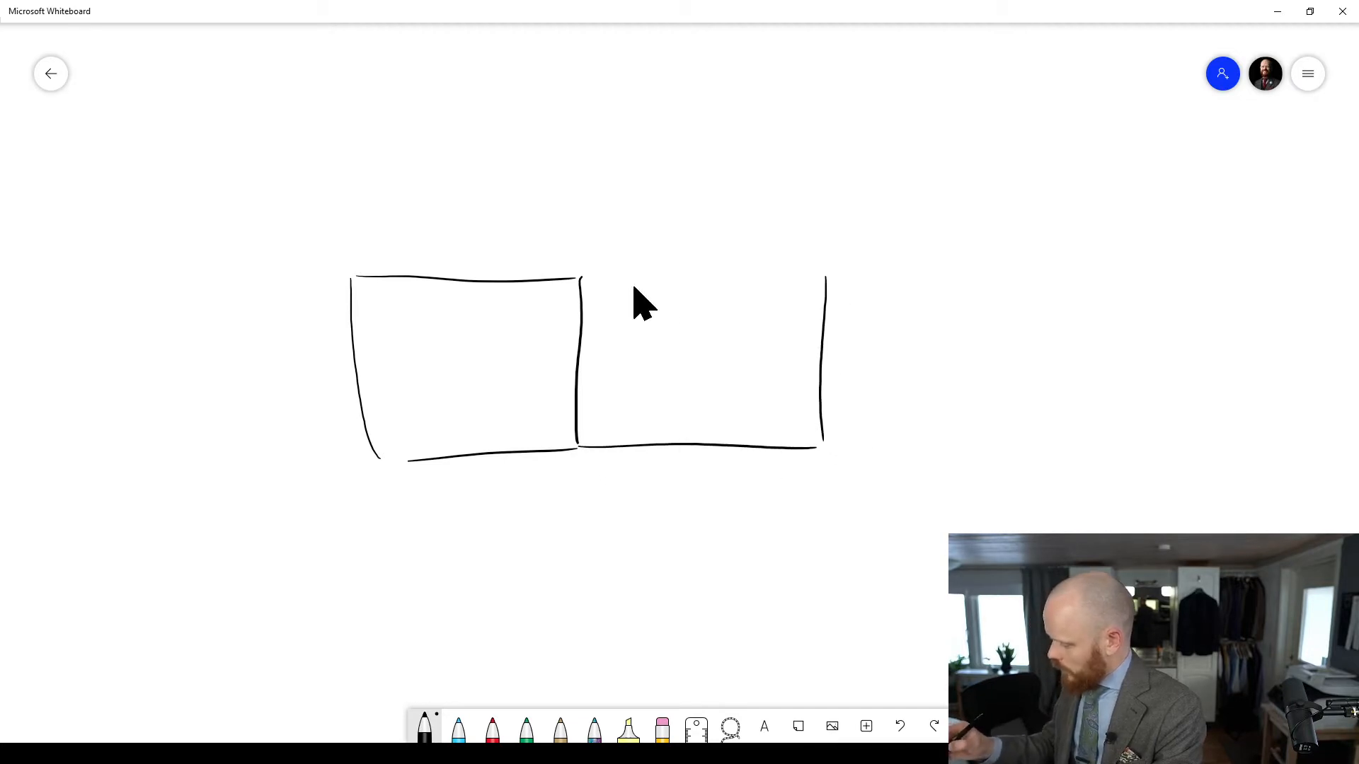
left_click_drag(576, 274, 788, 272)
Step: Add receding and back edges for perspective and the diagonal edge of the dividing wall
left_click_drag(822, 441, 938, 232)
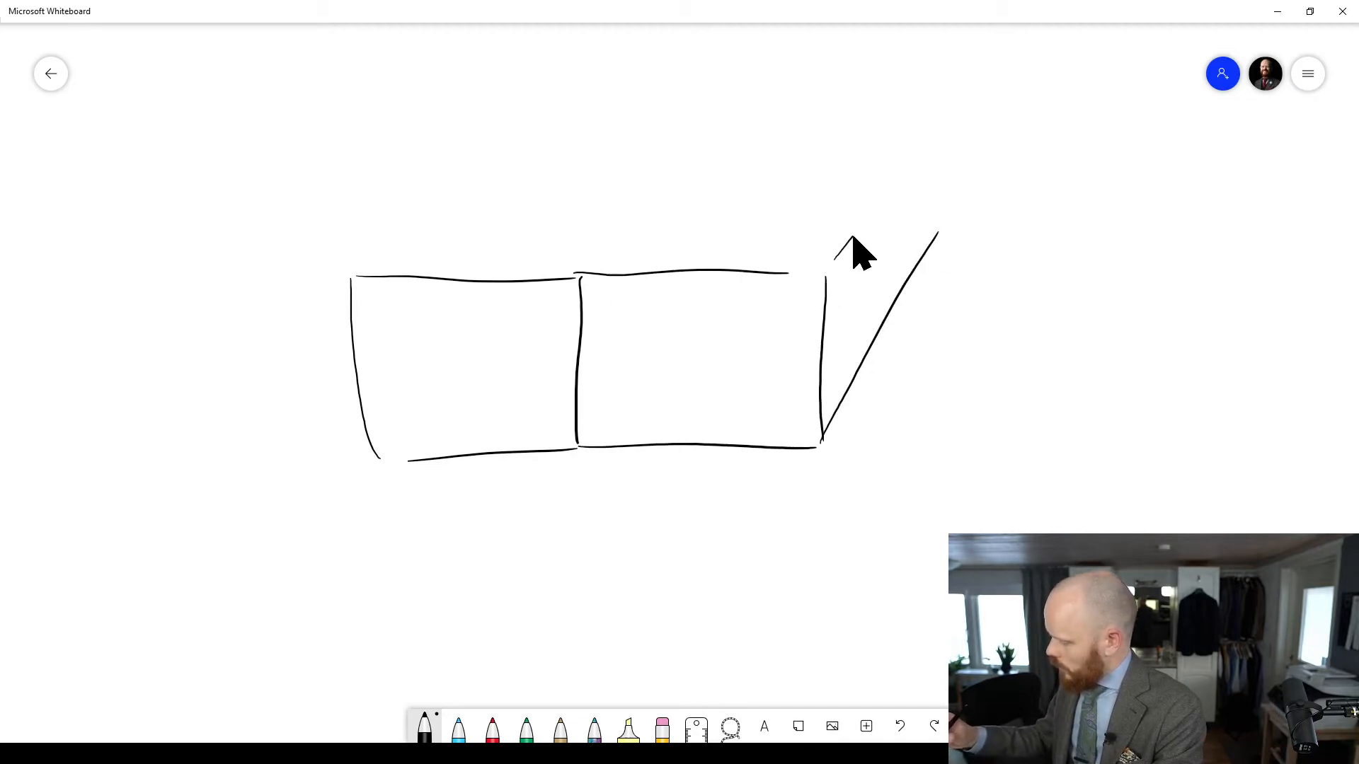
mouse_move(834, 259)
left_mouse_down()
mouse_move(946, 137)
mouse_move(943, 231)
left_mouse_up()
mouse_move(591, 268)
left_mouse_down()
mouse_move(743, 128)
mouse_move(943, 133)
left_mouse_up()
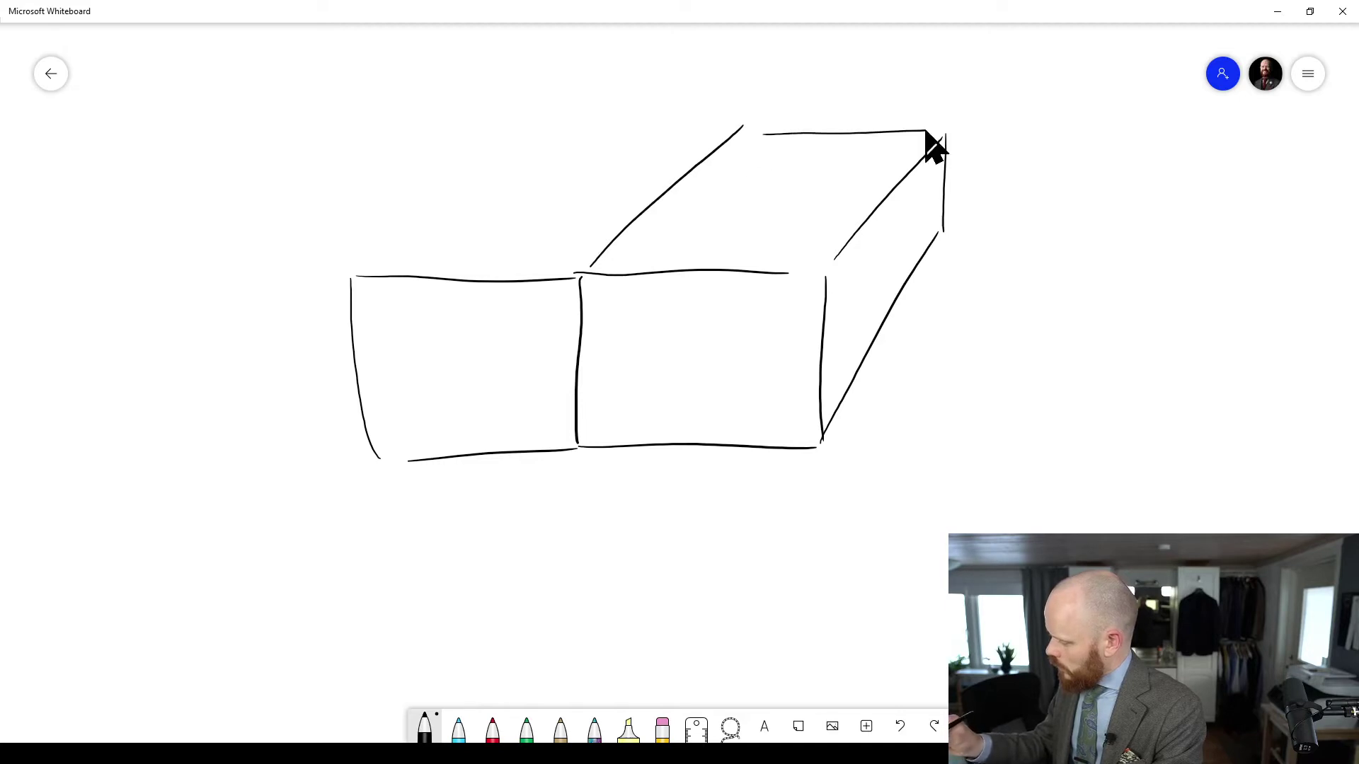
mouse_move(372, 261)
left_mouse_down()
mouse_move(507, 153)
mouse_move(754, 128)
mouse_move(752, 221)
left_mouse_up()
left_click_drag(582, 438, 748, 268)
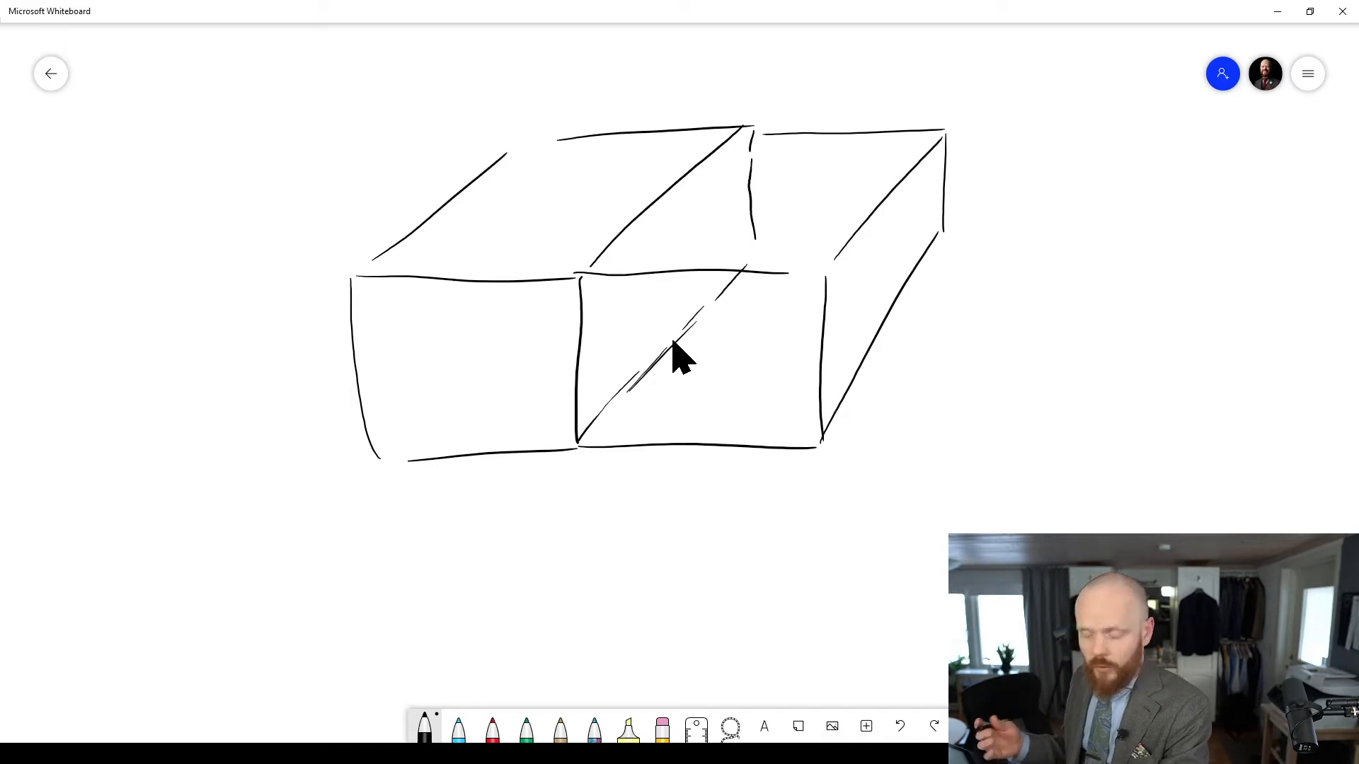
Step: Hatch the dividing wall with red diagonal strokes
left_click(491, 728)
mouse_move(582, 303)
left_mouse_down()
mouse_move(582, 319)
mouse_move(637, 212)
left_mouse_up()
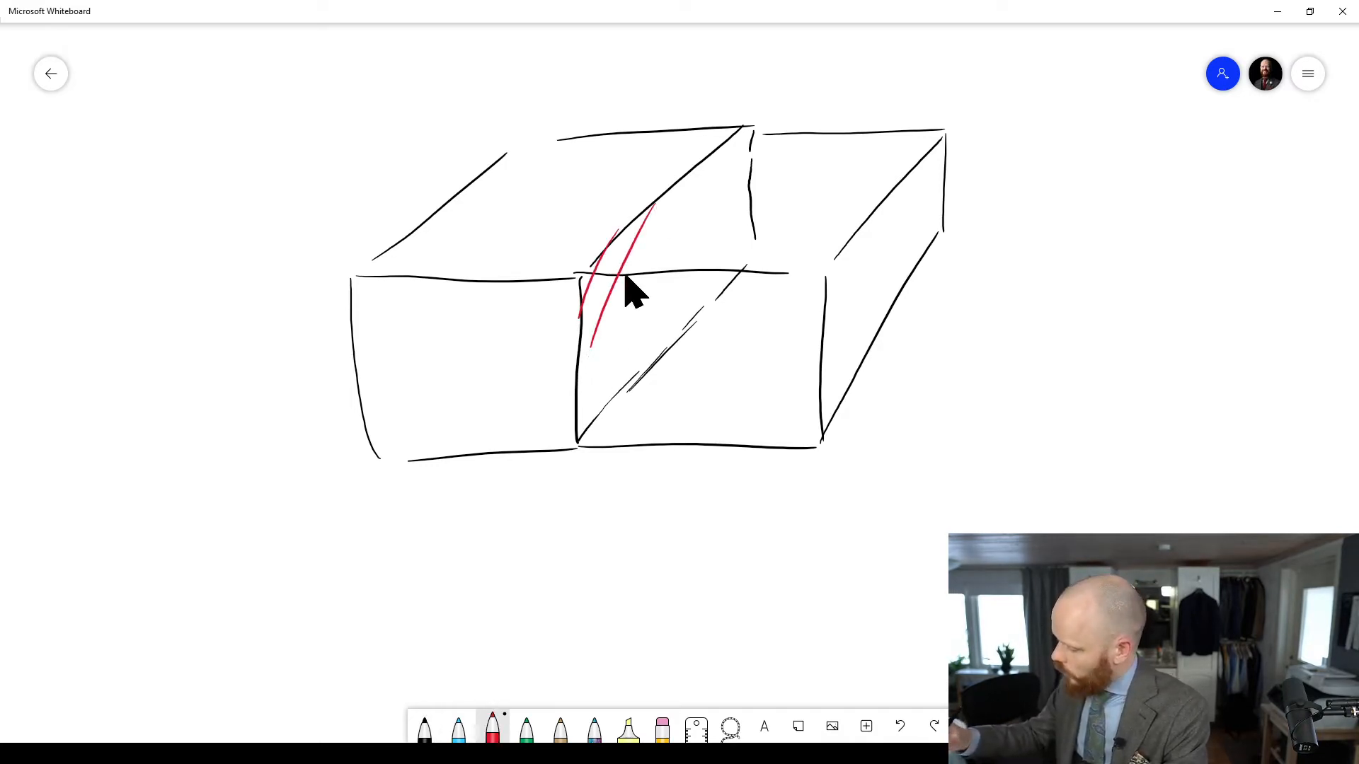
left_click_drag(605, 361, 680, 203)
left_click_drag(647, 350, 711, 192)
left_click_drag(701, 287, 759, 196)
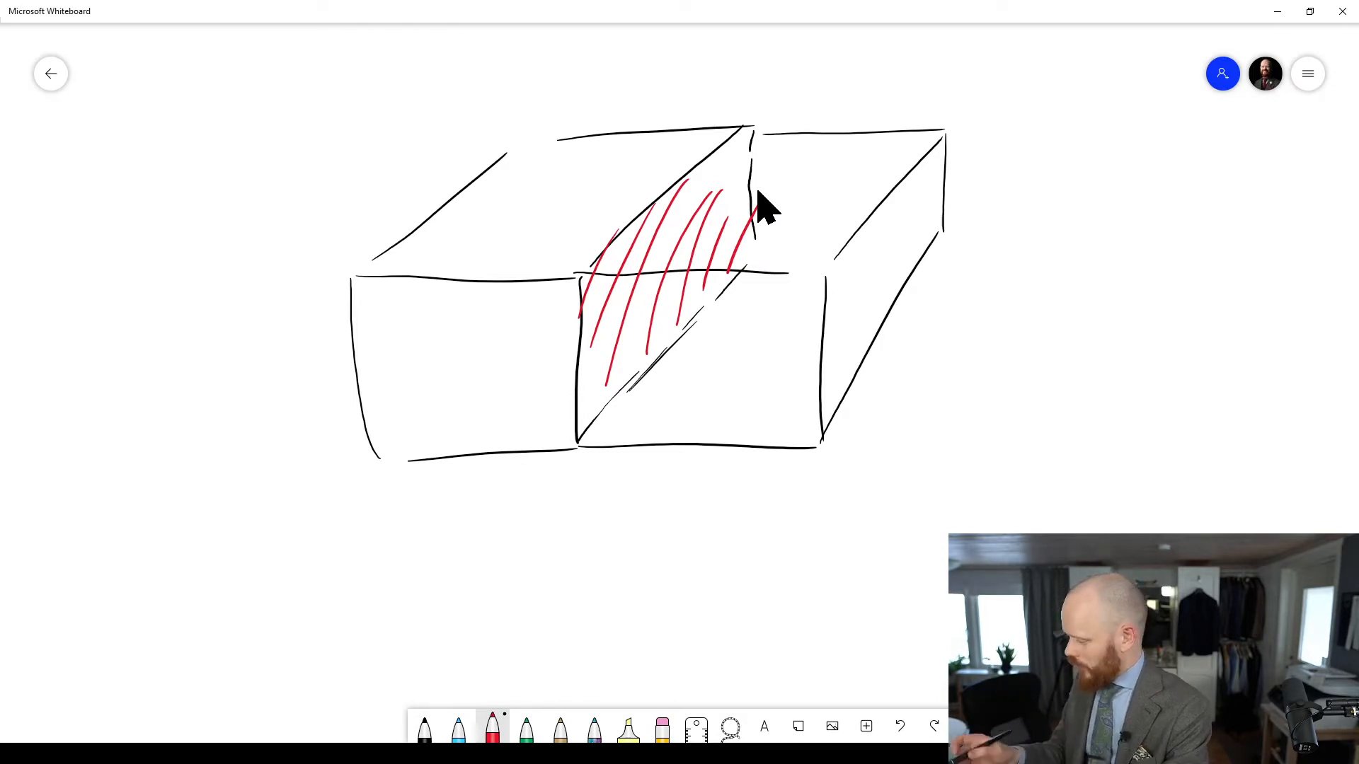
Step: Handwrite 'Rw = 44dB' in red to the right of the rooms
mouse_move(1060, 153)
left_mouse_down()
mouse_move(1060, 196)
mouse_move(1162, 162)
left_mouse_up()
left_click_drag(1142, 175, 1208, 171)
mouse_move(1204, 147)
left_mouse_down()
mouse_move(1206, 187)
mouse_move(1251, 170)
left_mouse_up()
mouse_move(1248, 146)
left_mouse_down()
mouse_move(1249, 185)
mouse_move(1301, 179)
left_mouse_up()
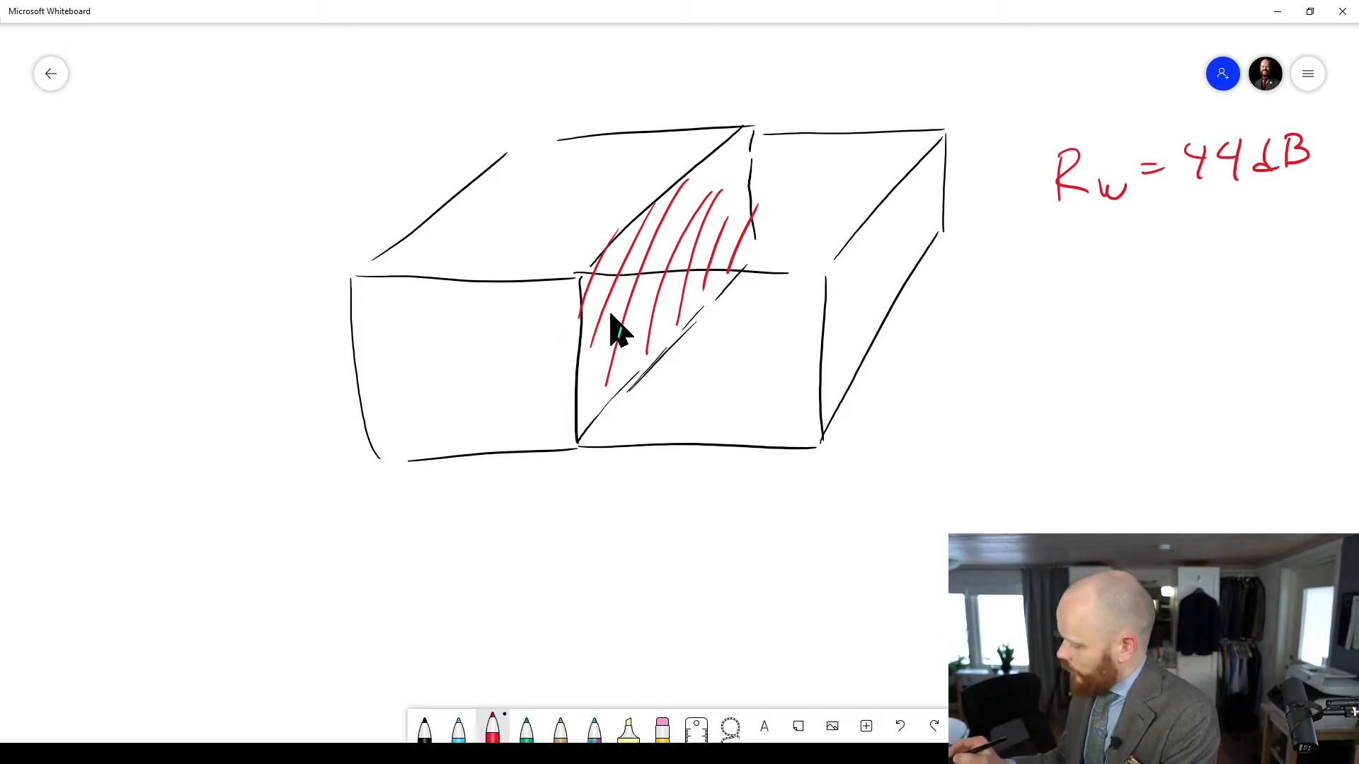
Step: Draw a red double-headed arrow passing through the hatched wall
mouse_move(543, 319)
left_mouse_down()
mouse_move(722, 306)
mouse_move(679, 319)
left_mouse_up()
left_click_drag(531, 327, 552, 331)
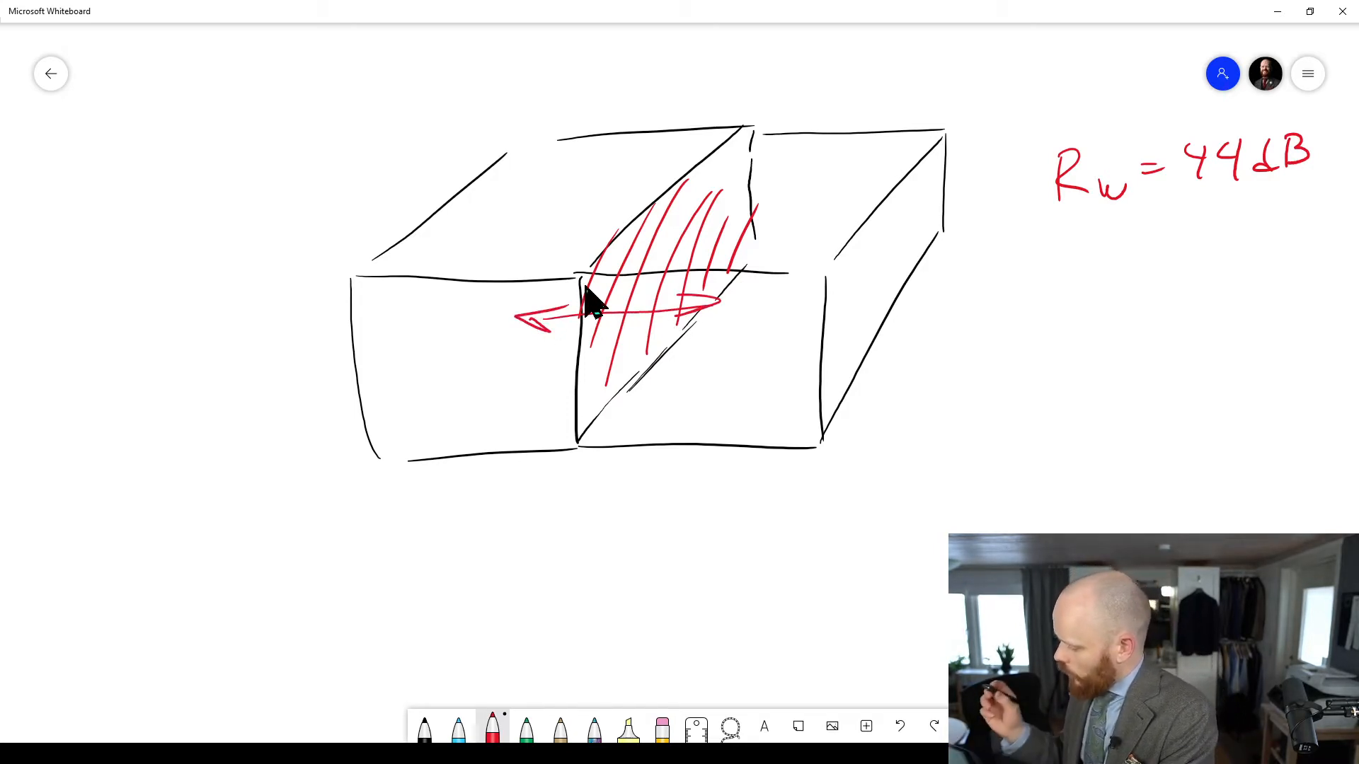
Step: Add black dashed hidden edges inside the left room
left_click(528, 728)
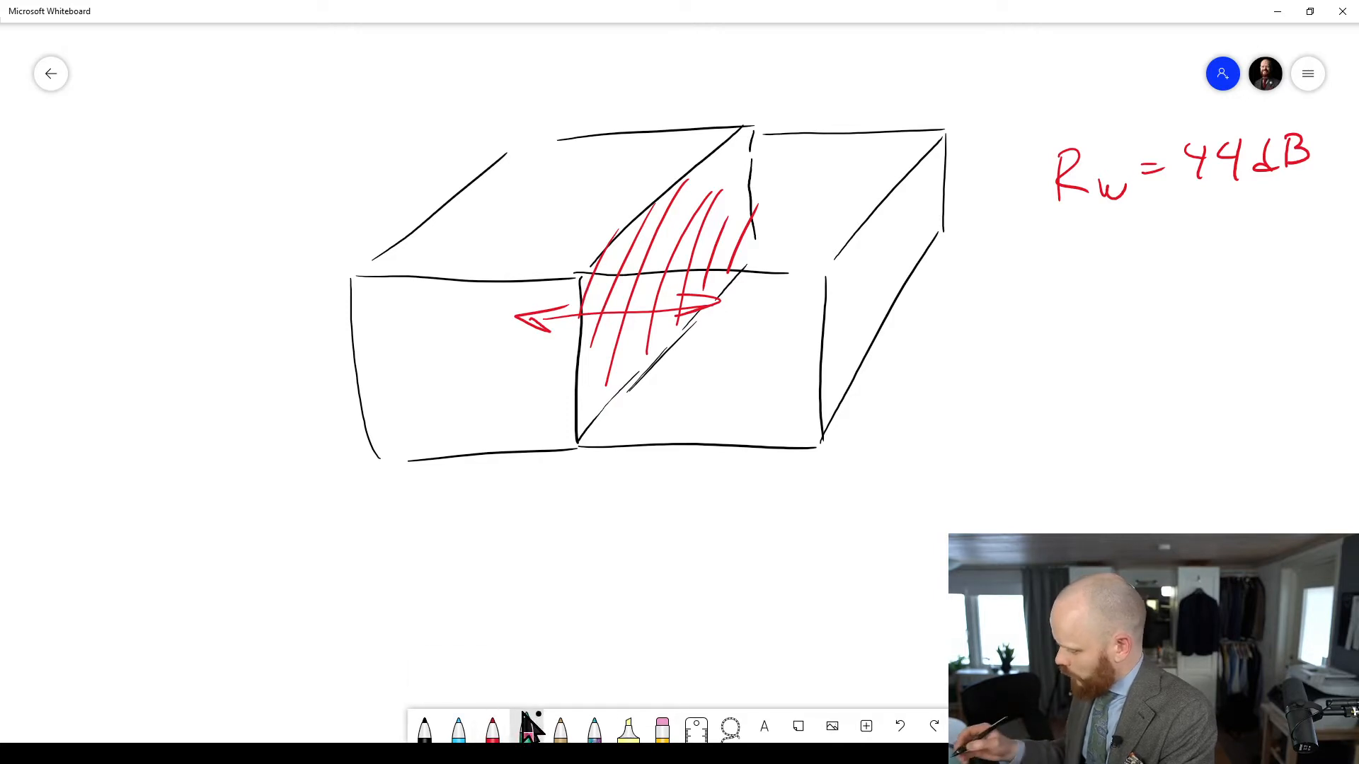
left_click(425, 728)
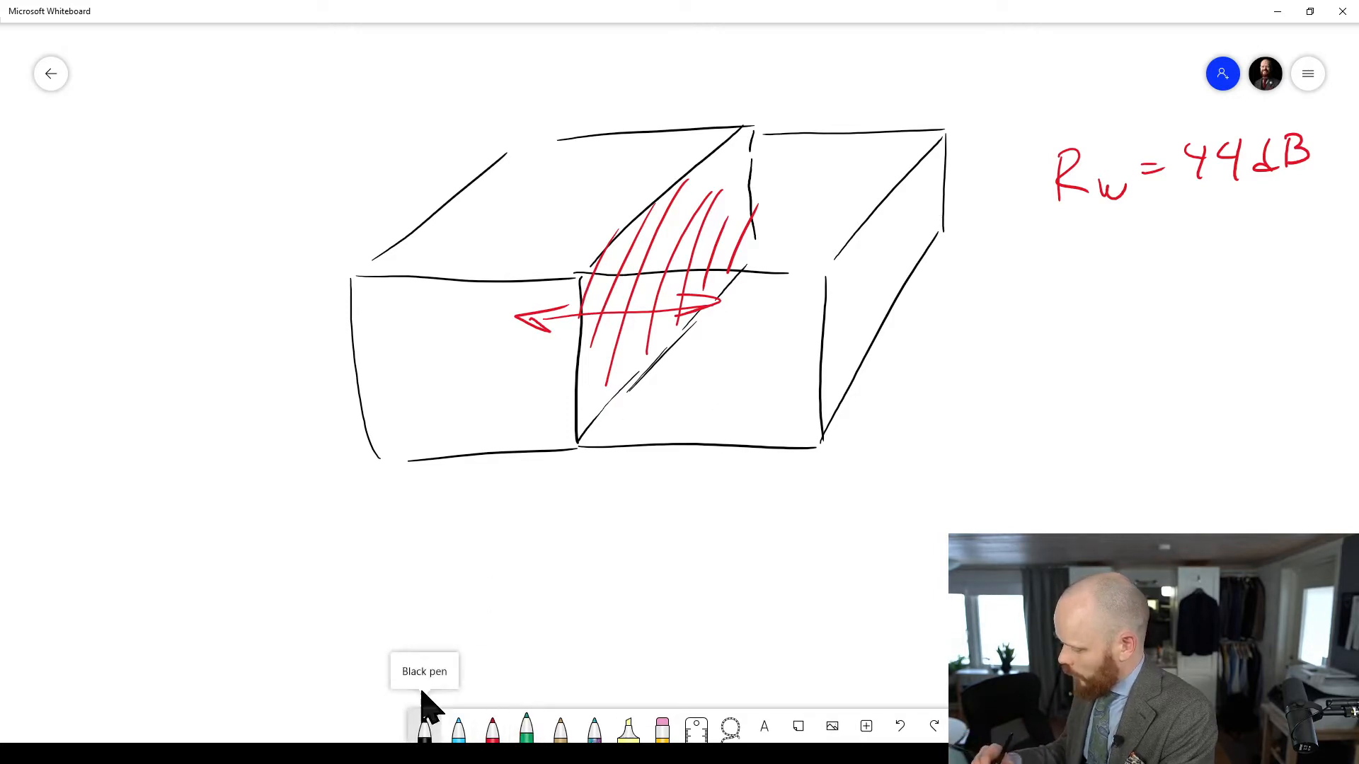
left_click_drag(396, 453, 421, 427)
left_click_drag(438, 408, 445, 400)
left_click_drag(495, 354, 503, 349)
left_click_drag(519, 333, 528, 328)
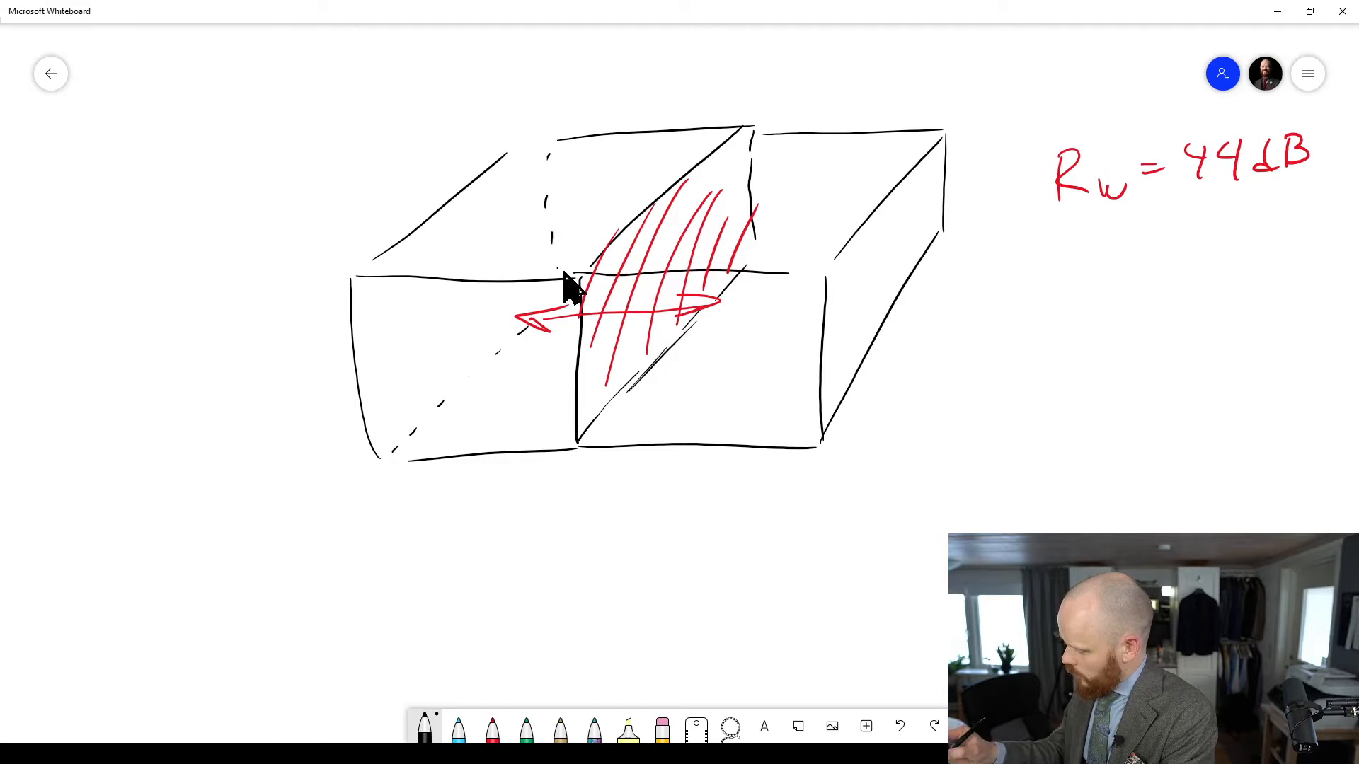
Step: Draw a blue arc arrow across the floor junction and a green arc arrow over the wall top
left_click(459, 728)
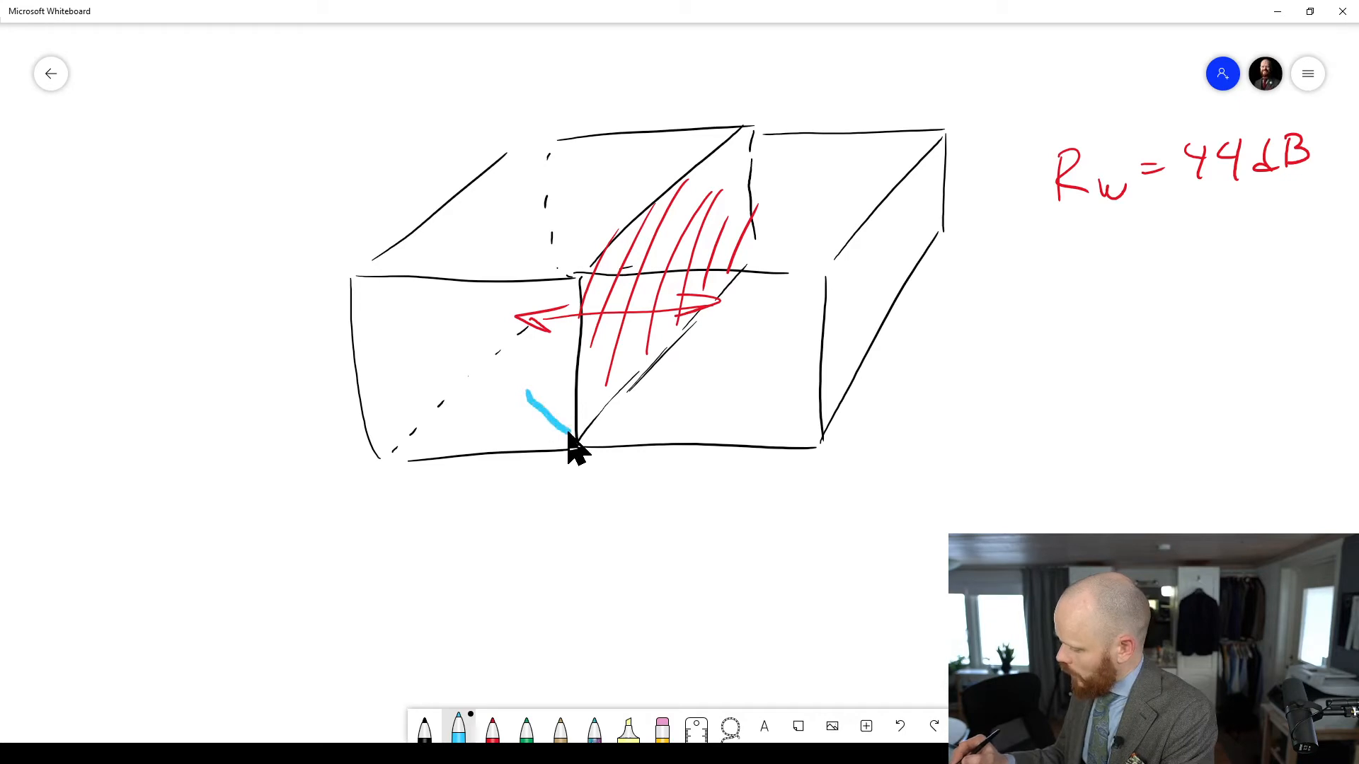
mouse_move(574, 449)
left_mouse_down()
mouse_move(690, 426)
mouse_move(728, 384)
mouse_move(733, 406)
left_mouse_up()
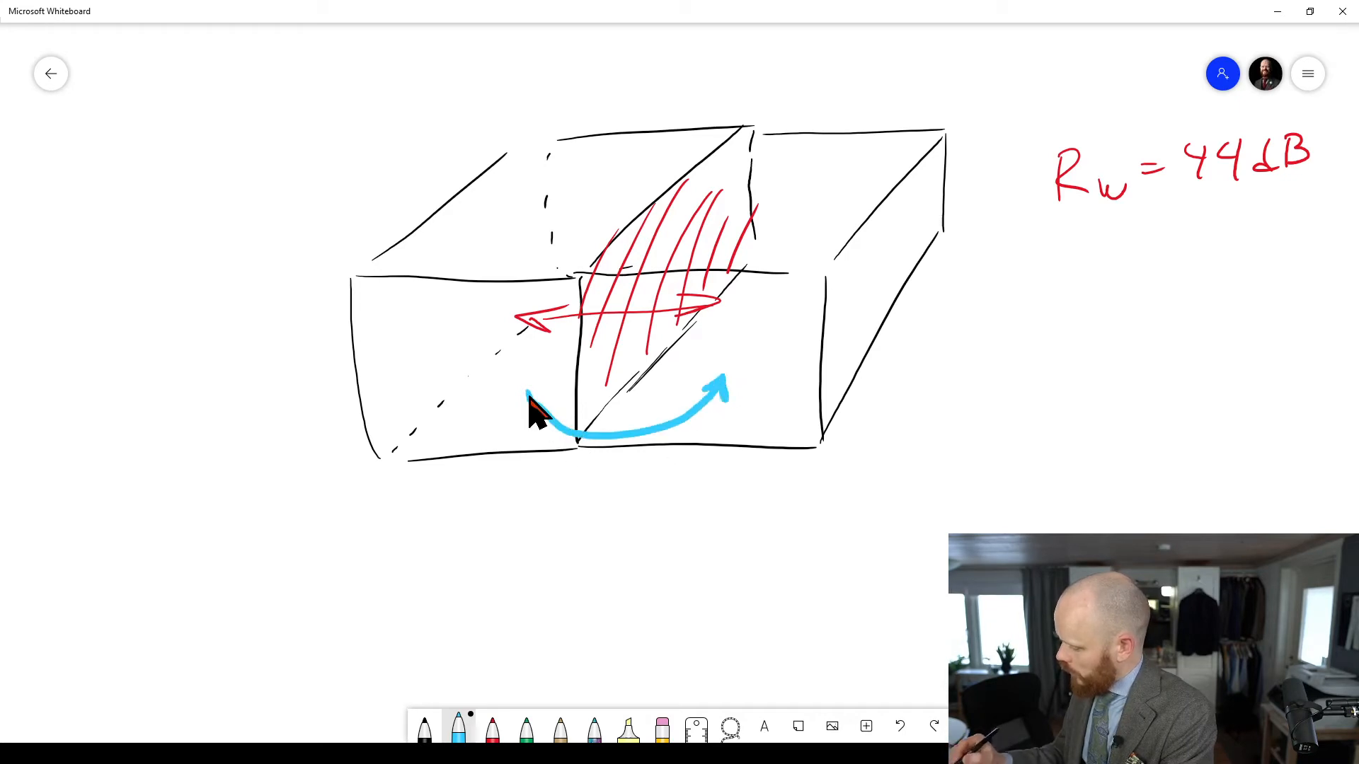
left_click_drag(537, 419, 557, 396)
left_click(554, 728)
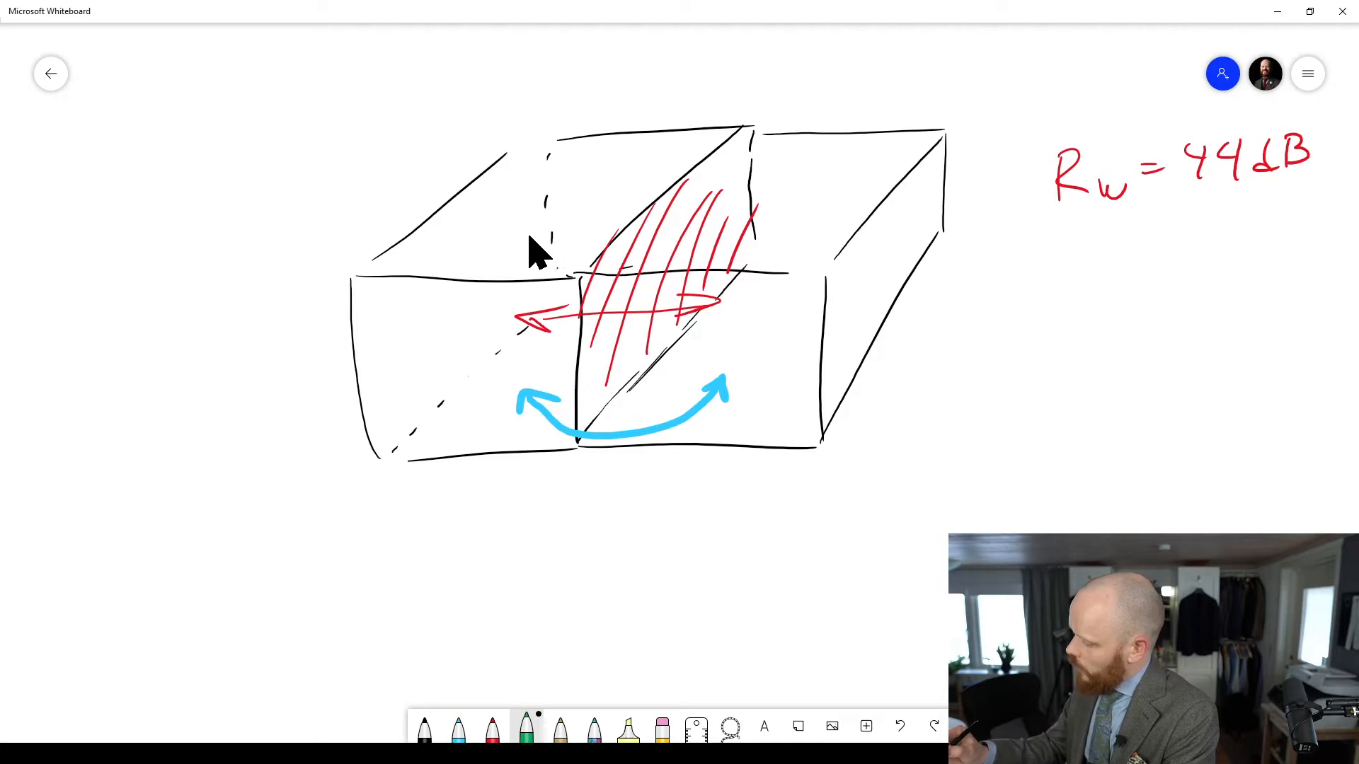
mouse_move(531, 252)
left_mouse_down()
mouse_move(562, 217)
mouse_move(680, 172)
mouse_move(759, 197)
mouse_move(794, 233)
mouse_move(521, 231)
mouse_move(541, 204)
left_mouse_up()
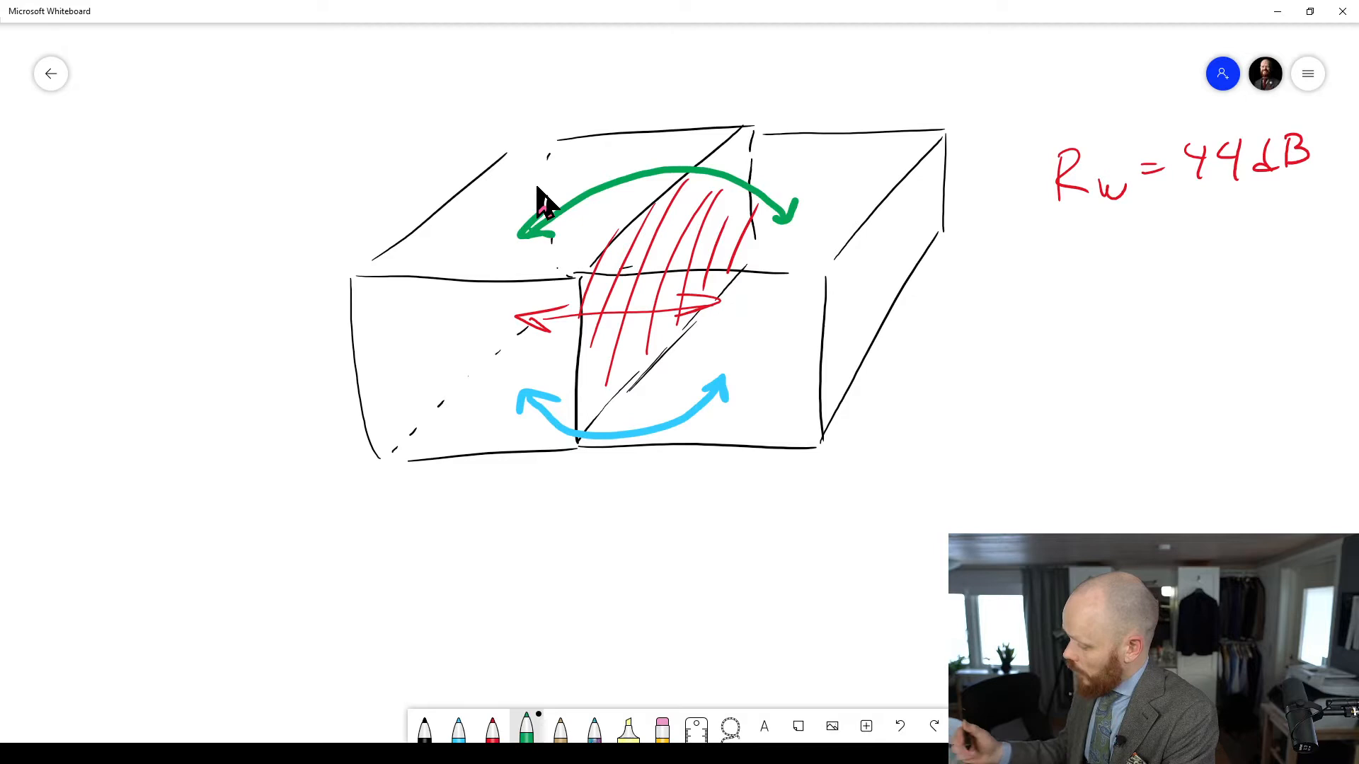
Step: Draw small black grille rectangles on the tops of both rooms
left_click(560, 728)
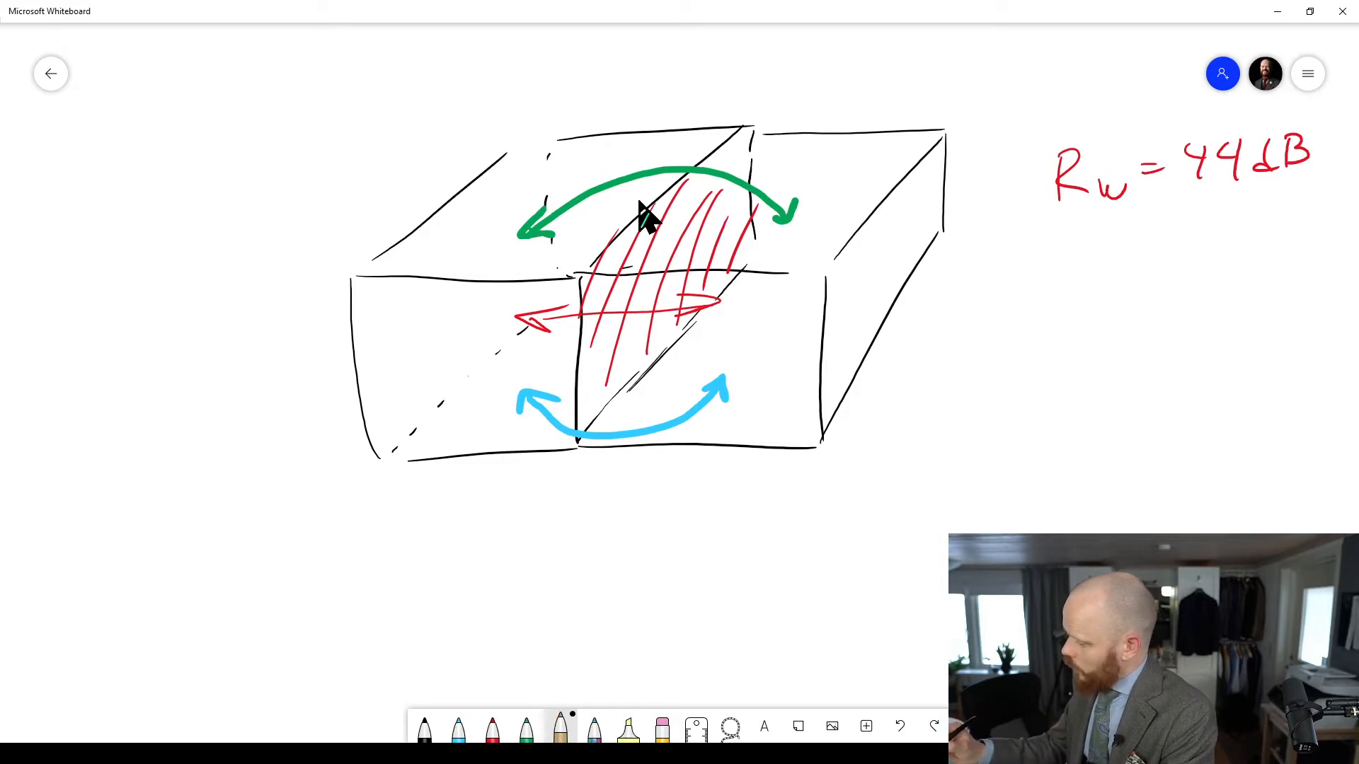
left_click(425, 729)
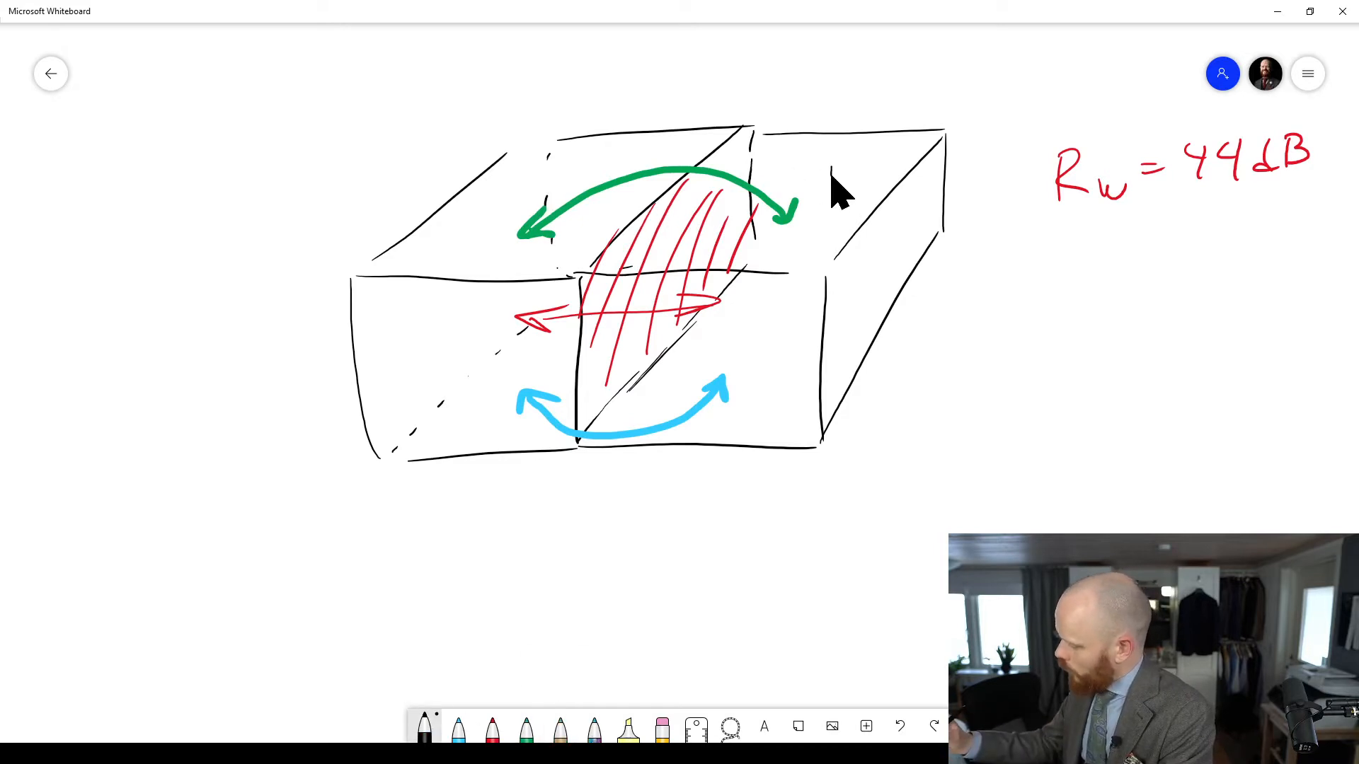
mouse_move(832, 170)
left_mouse_down()
mouse_move(832, 192)
mouse_move(871, 178)
left_mouse_up()
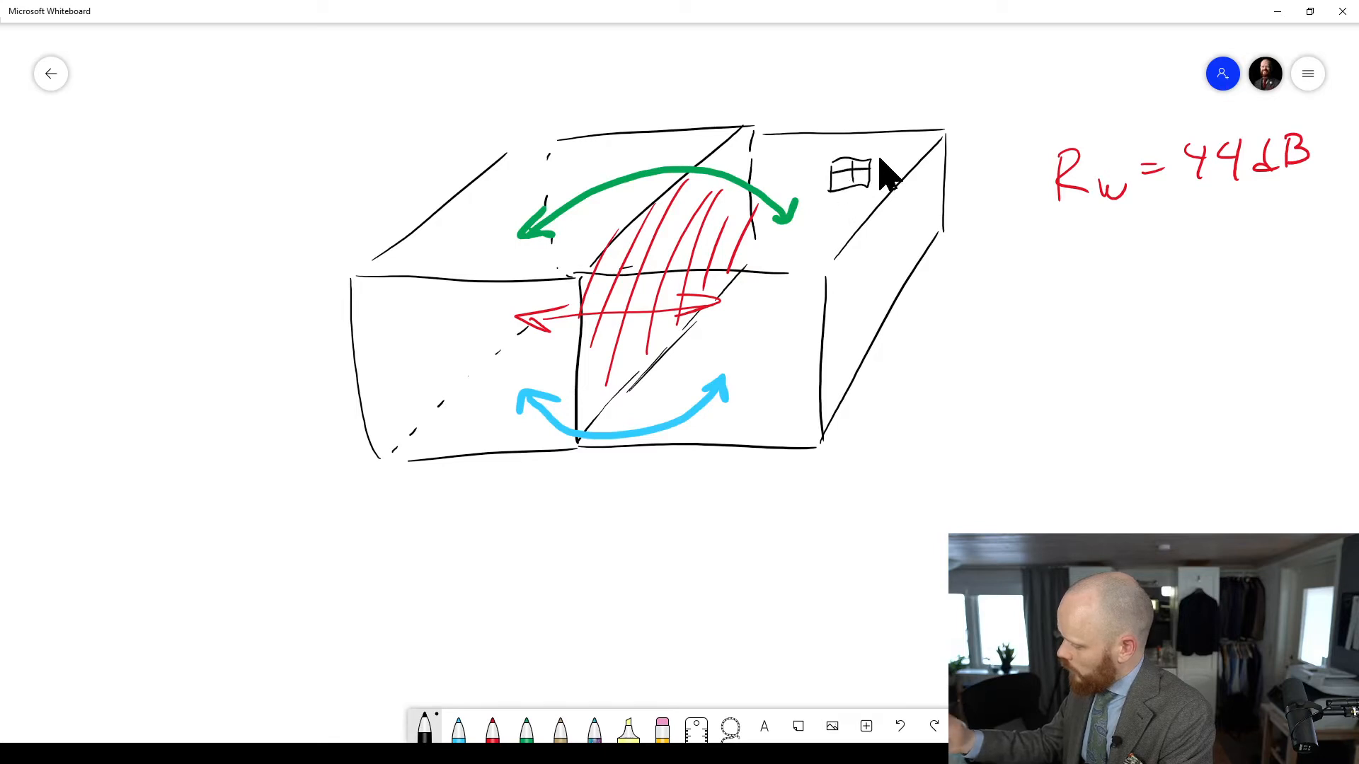
left_click_drag(597, 178, 635, 175)
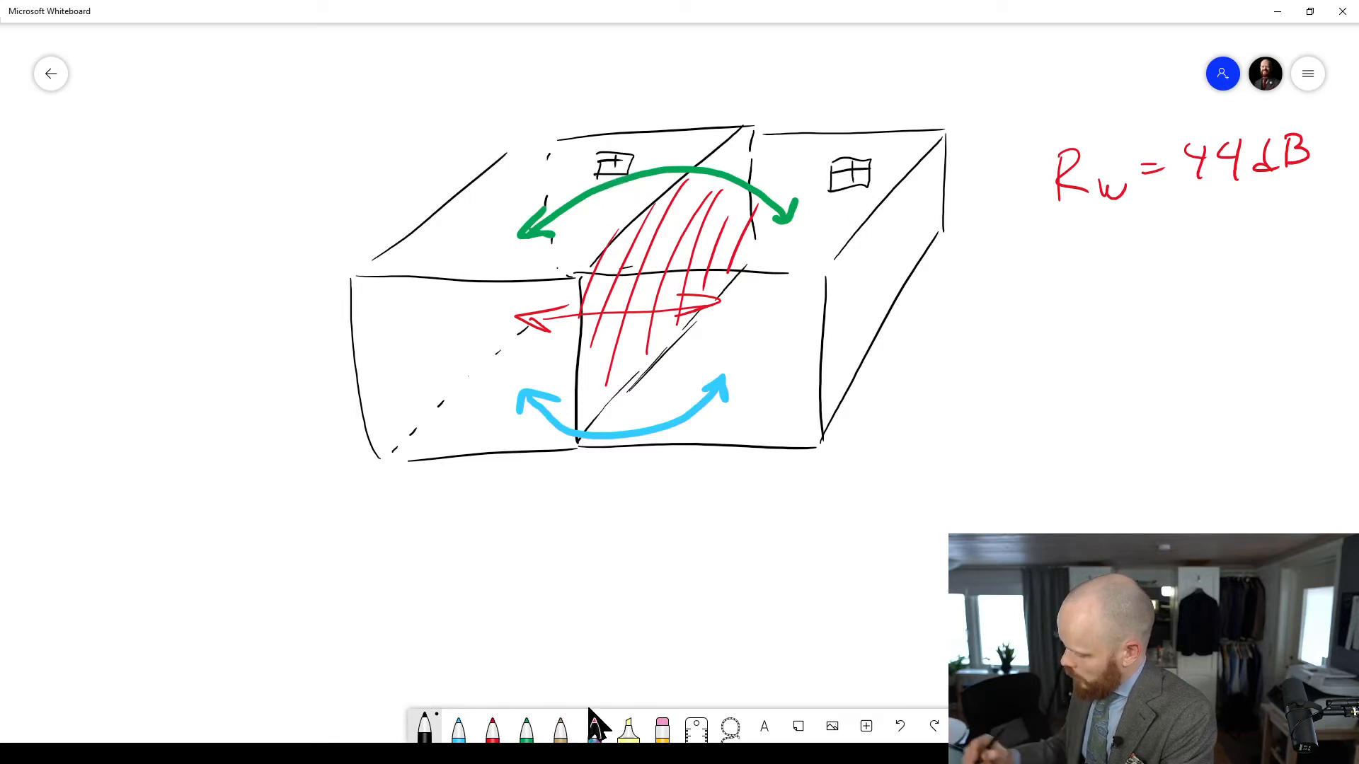
Step: Add a brown arc arrow across the ceiling and a purple curved arrow beneath the red one
left_click(562, 727)
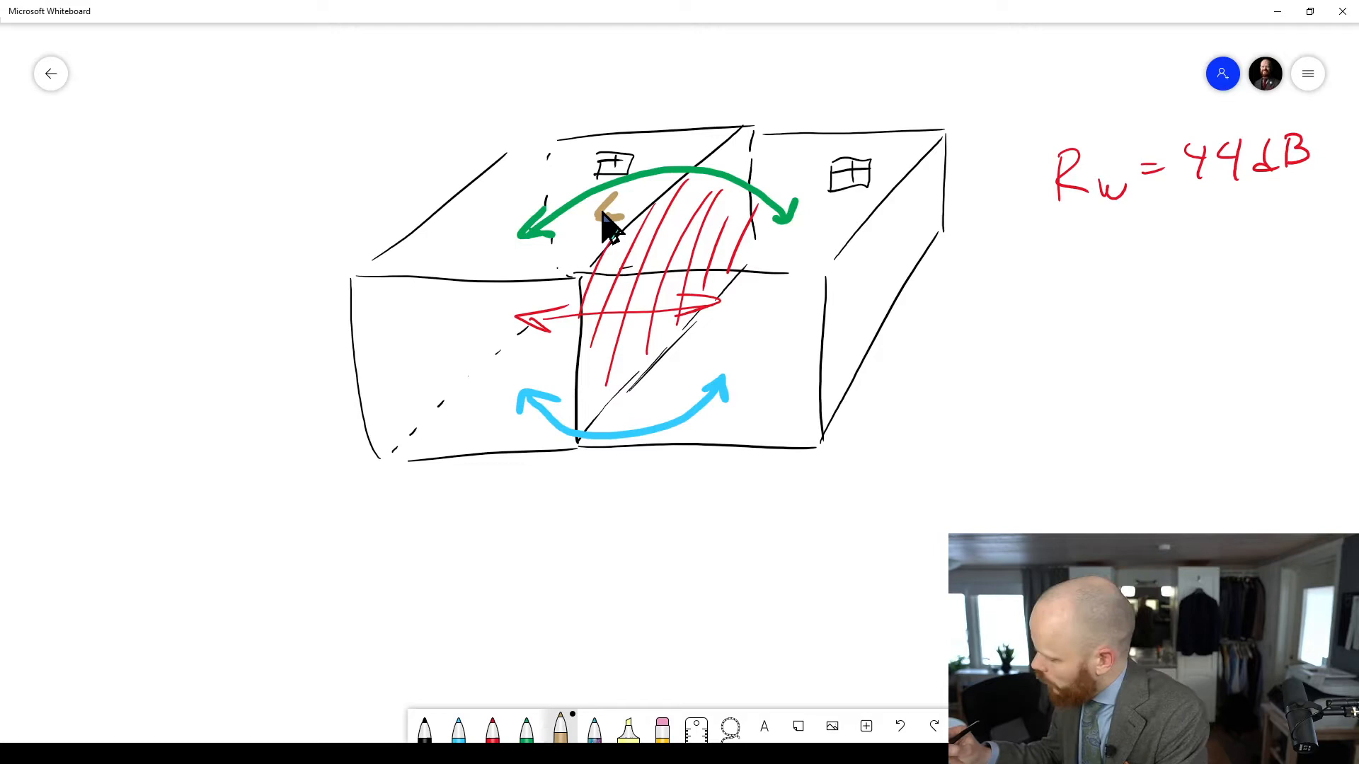
mouse_move(608, 221)
left_mouse_down()
mouse_move(845, 242)
mouse_move(818, 228)
left_mouse_up()
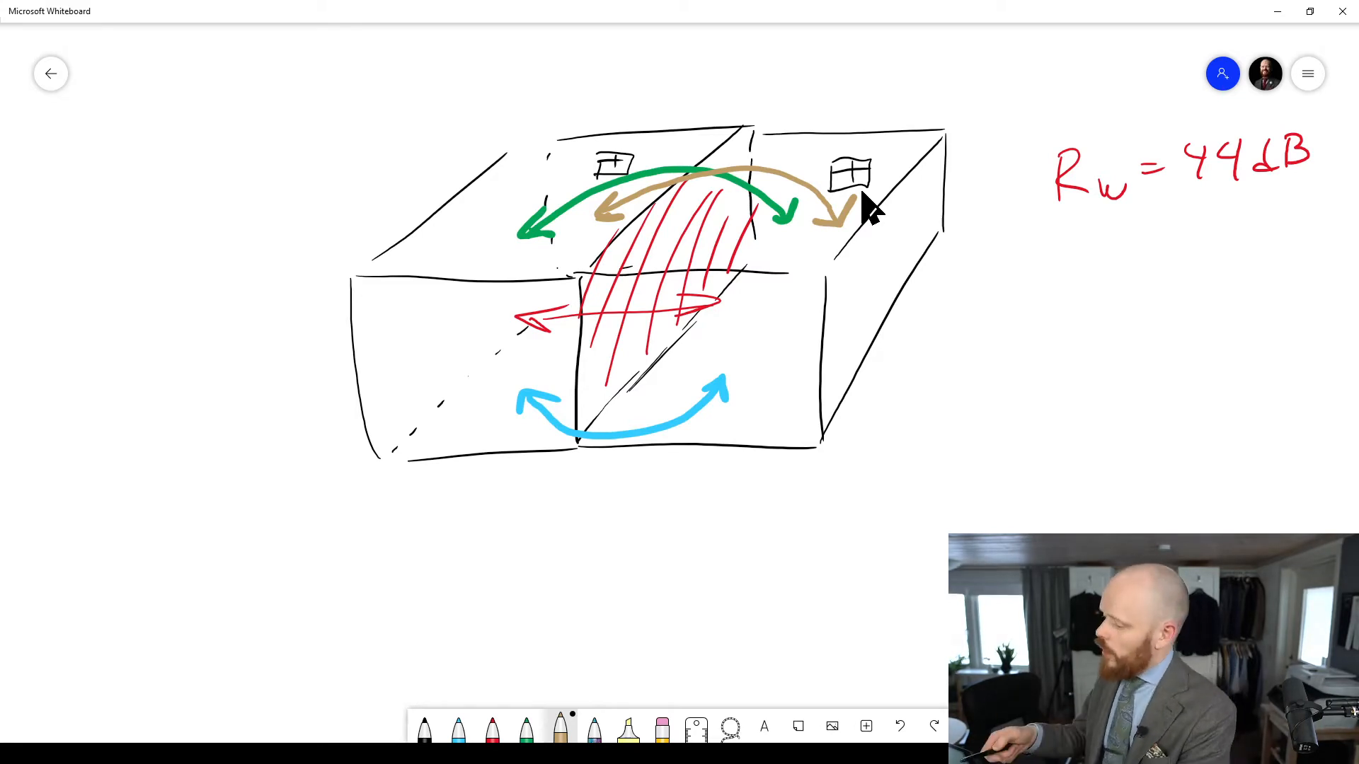
left_click(595, 727)
mouse_move(500, 340)
left_mouse_down()
mouse_move(732, 351)
mouse_move(488, 372)
left_mouse_up()
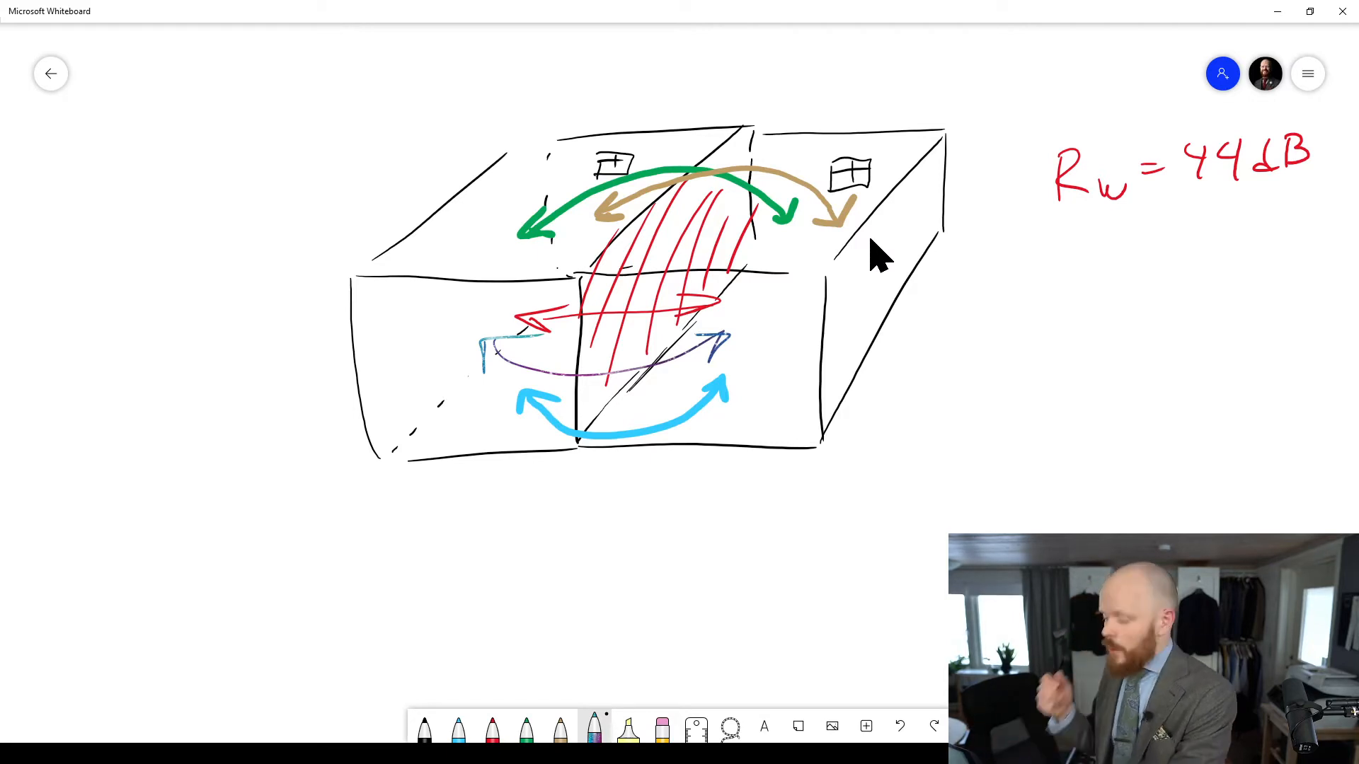
left_click(426, 728)
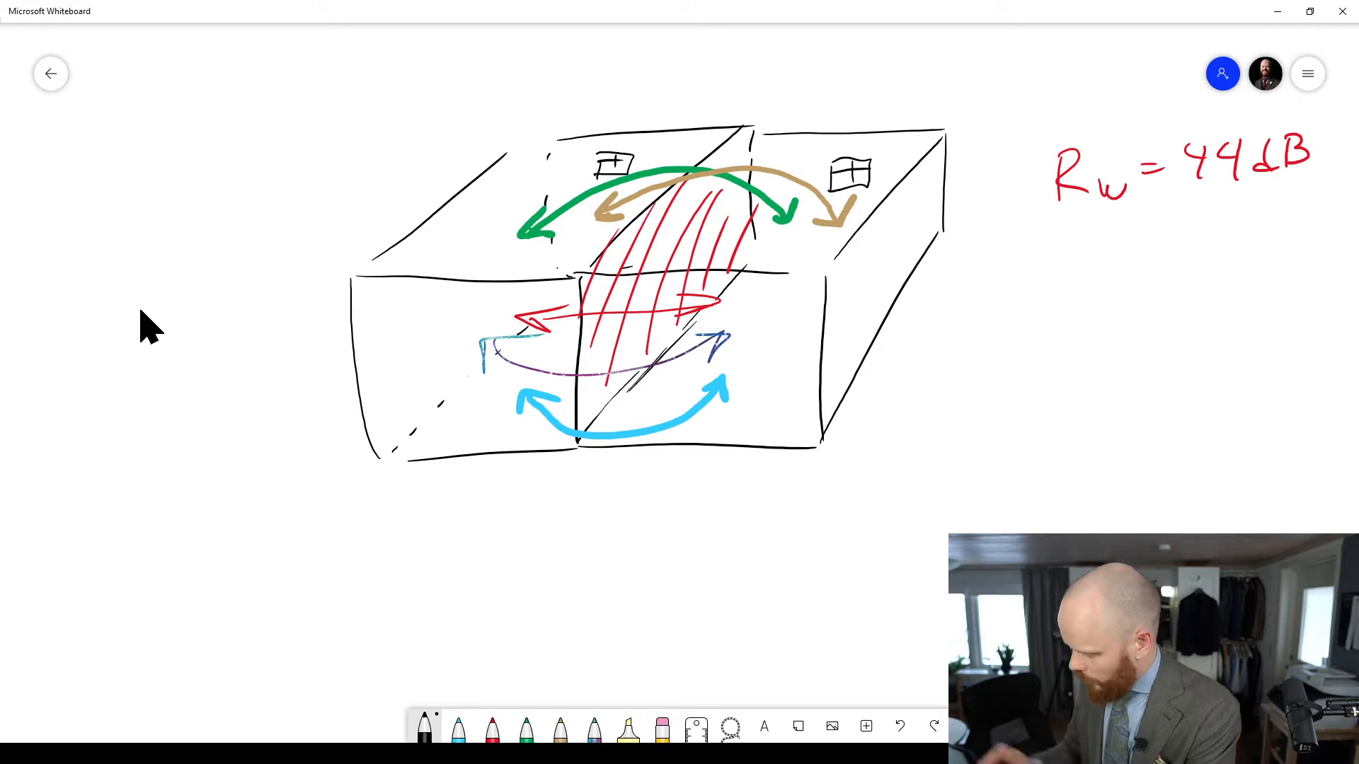
Step: Sketch a black wall-junction cross-section at left with an arrowed path over the wall top, undoing a stray arrow
left_click_drag(78, 388, 260, 393)
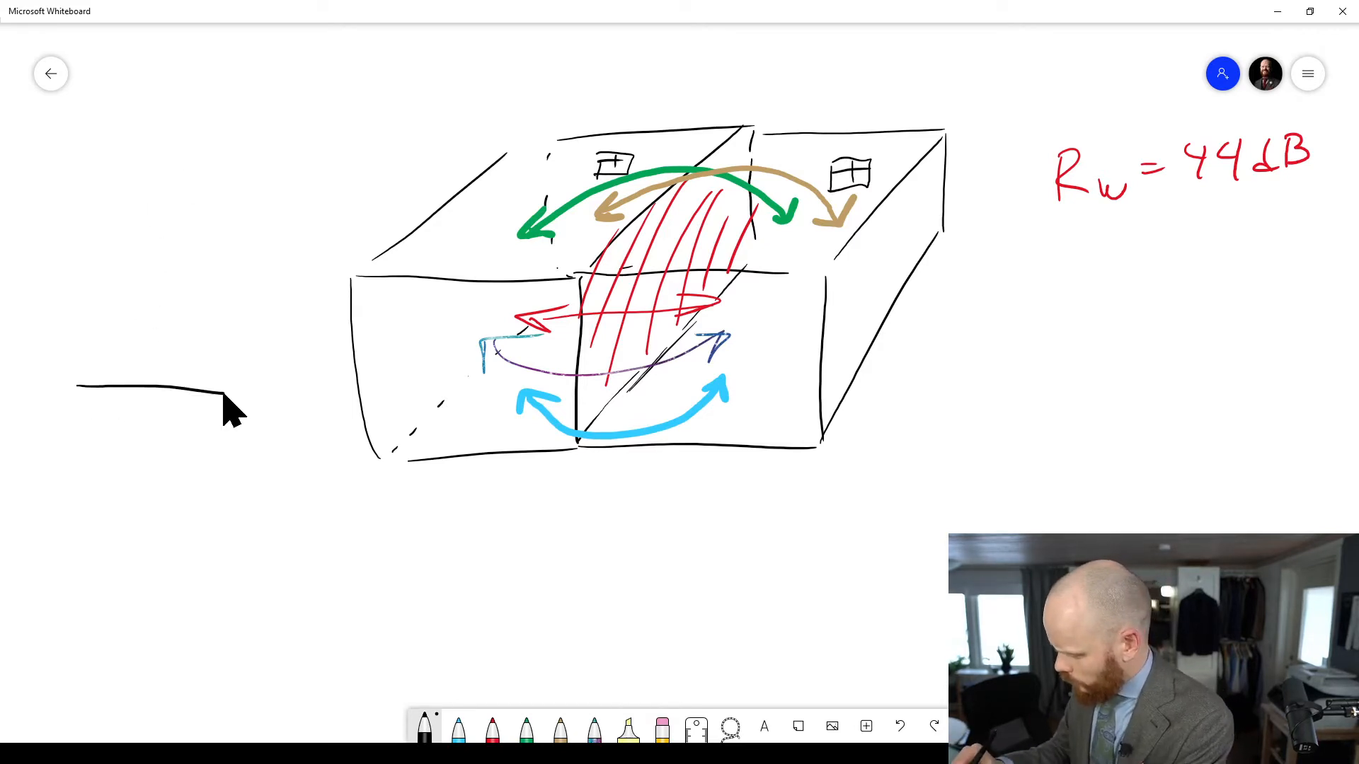
left_click_drag(69, 249, 242, 261)
left_click_drag(142, 255, 139, 388)
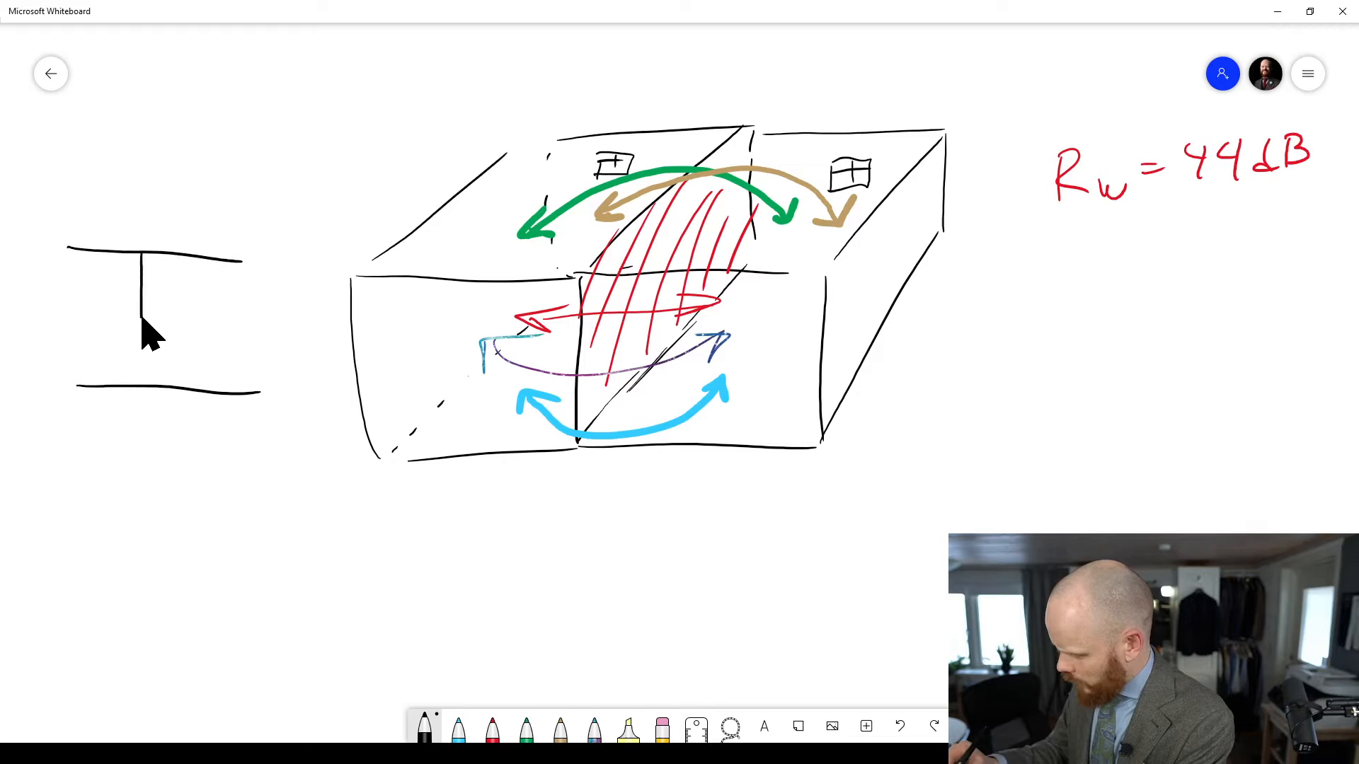
left_click_drag(167, 257, 157, 391)
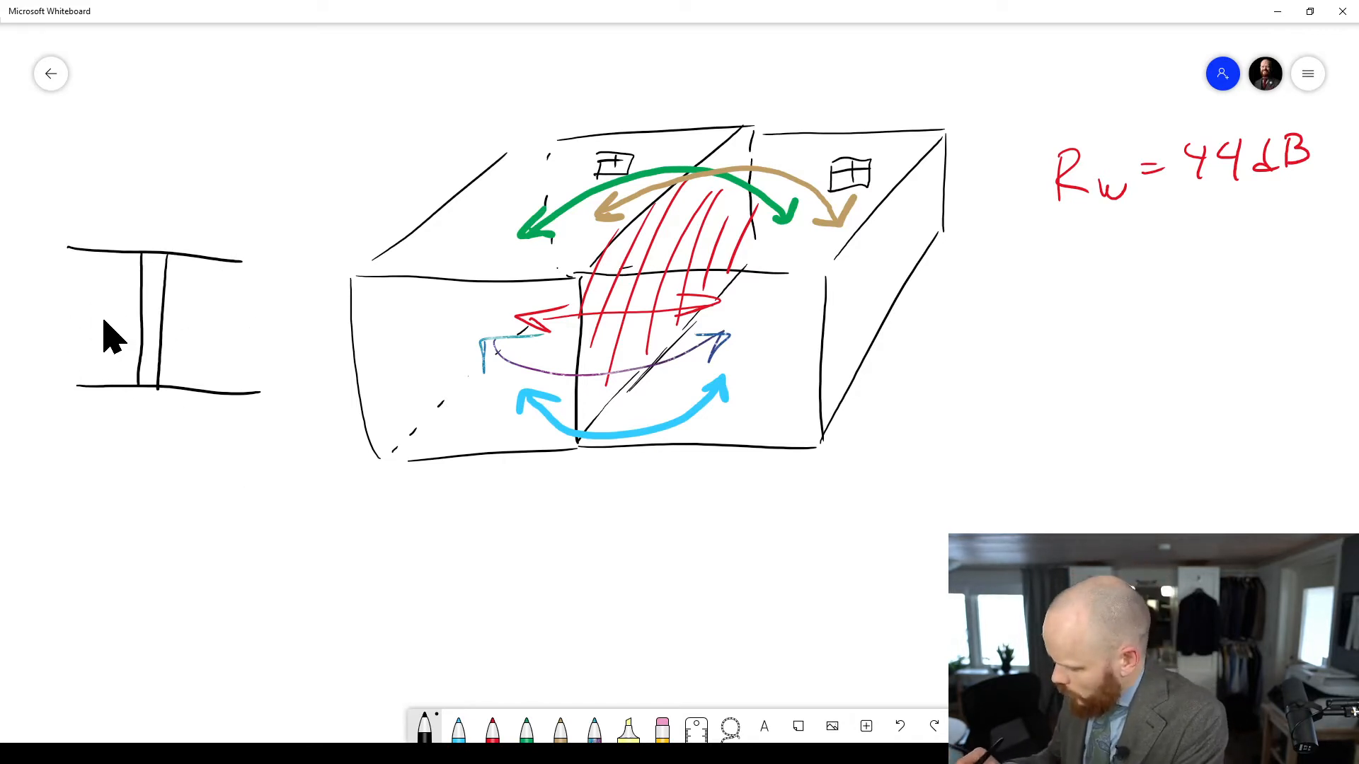
mouse_move(89, 321)
left_mouse_down()
mouse_move(232, 324)
mouse_move(187, 352)
left_mouse_up()
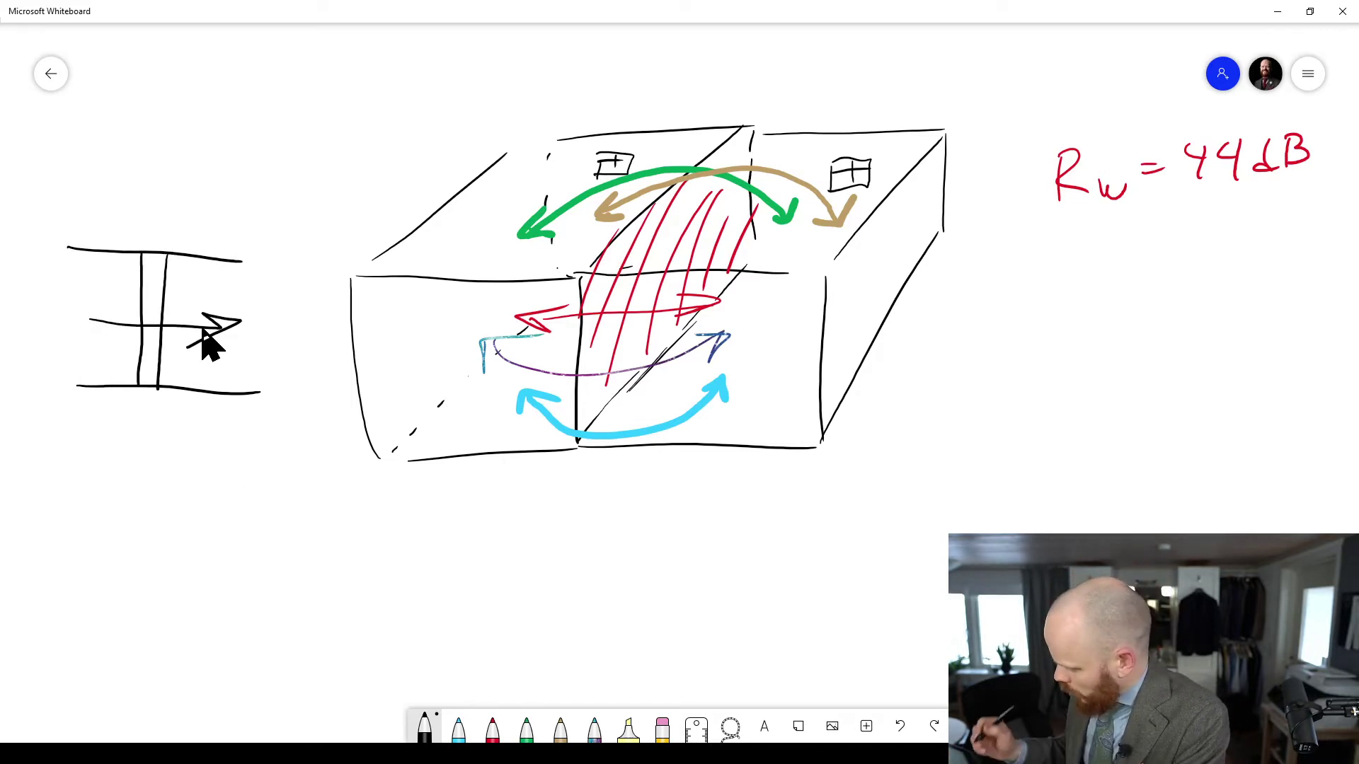
left_click(908, 728)
left_click(908, 729)
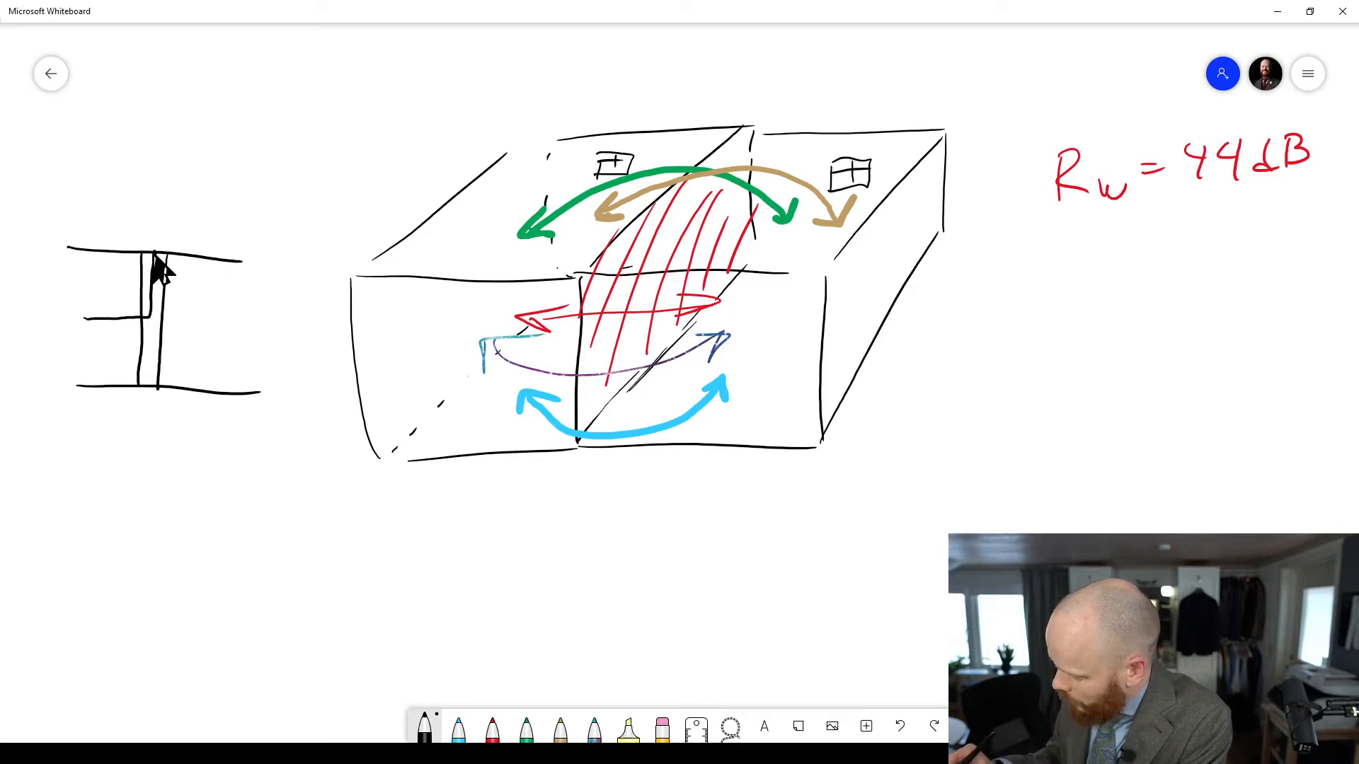
mouse_move(156, 259)
left_mouse_down()
mouse_move(218, 263)
mouse_move(243, 292)
left_mouse_up()
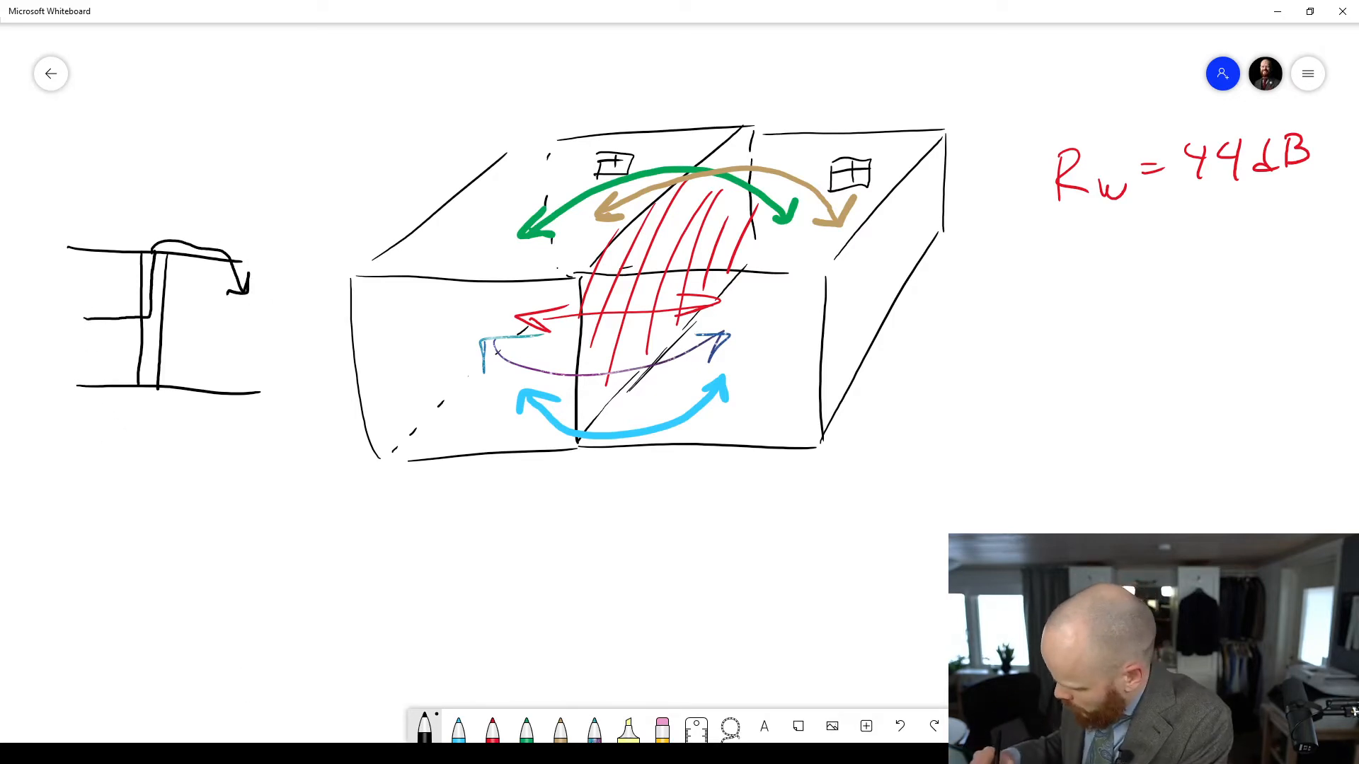
Step: Add a blue path along the floor through the junction, then move the view to empty board space
left_click(458, 729)
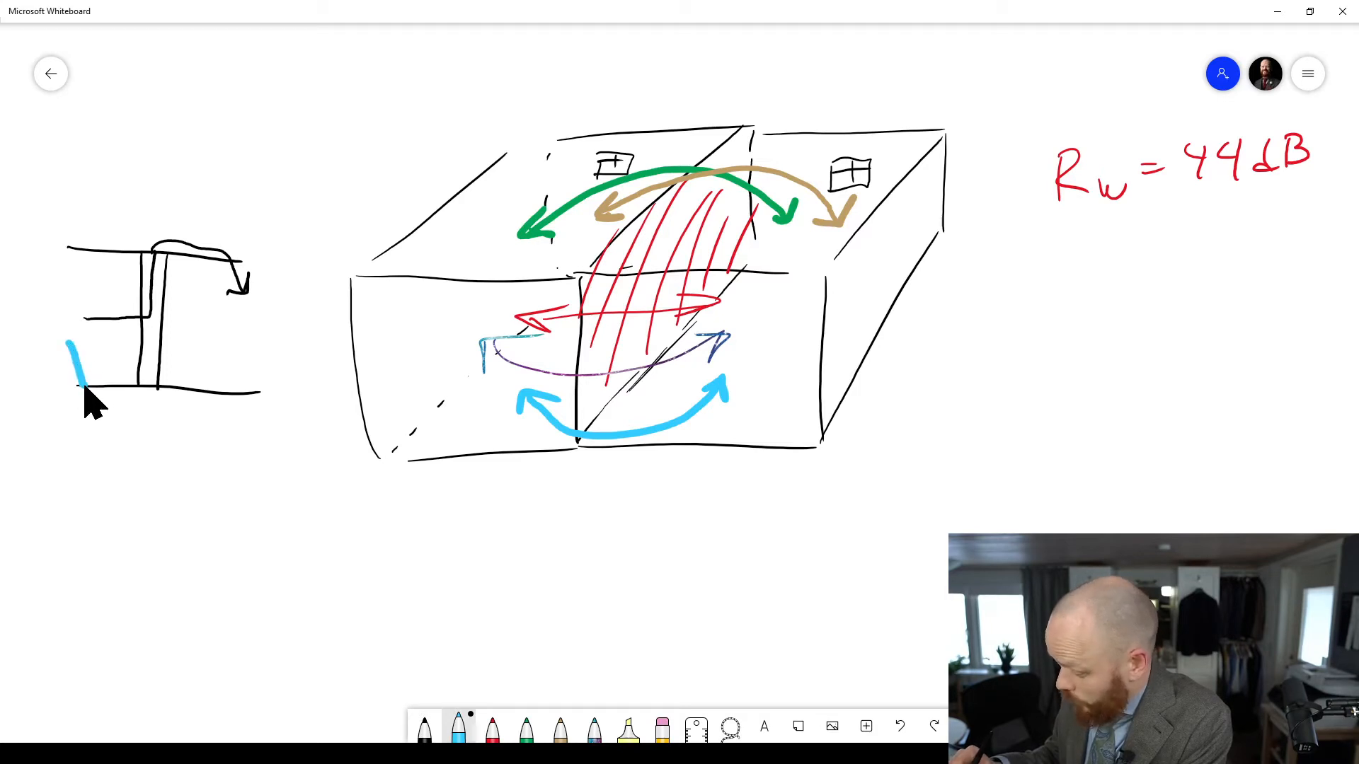
mouse_move(87, 401)
left_mouse_down()
mouse_move(149, 412)
mouse_move(157, 350)
mouse_move(207, 329)
mouse_move(202, 361)
left_mouse_up()
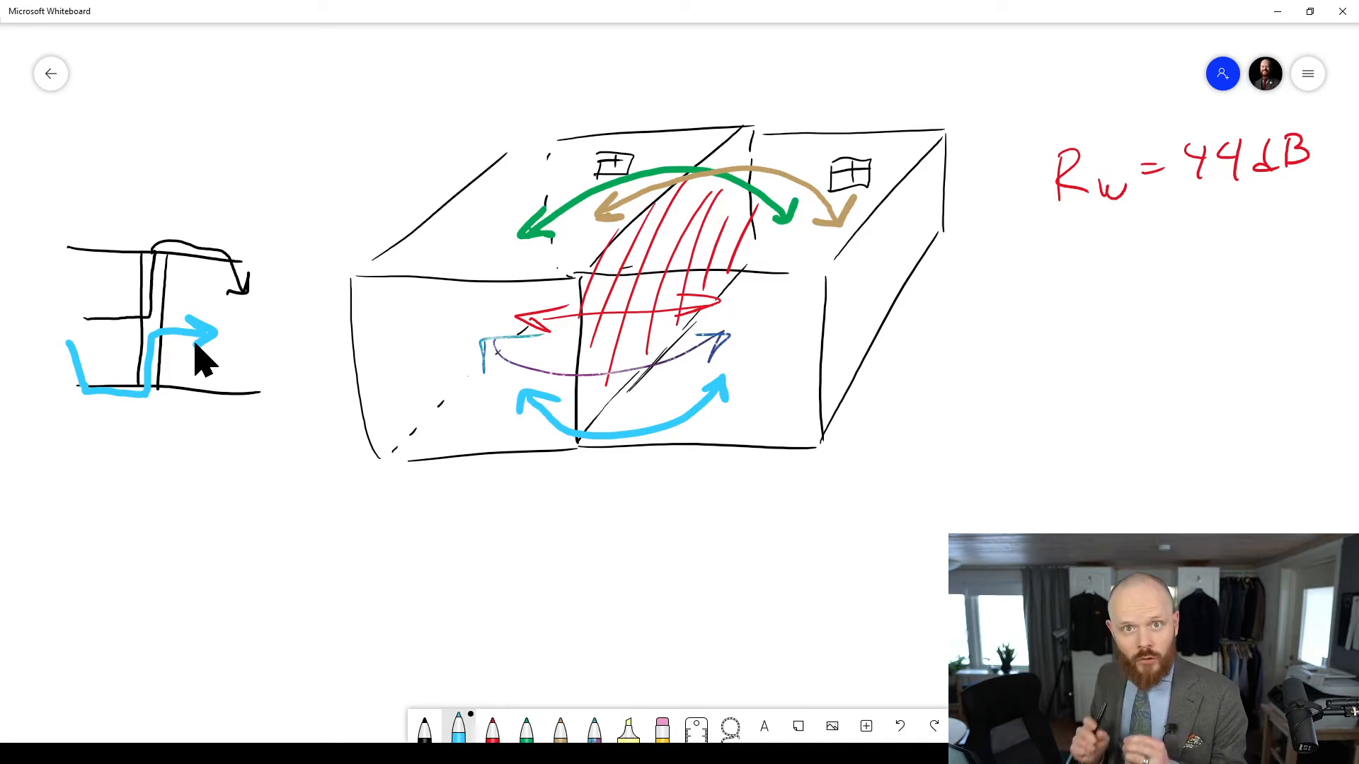
left_click(426, 729)
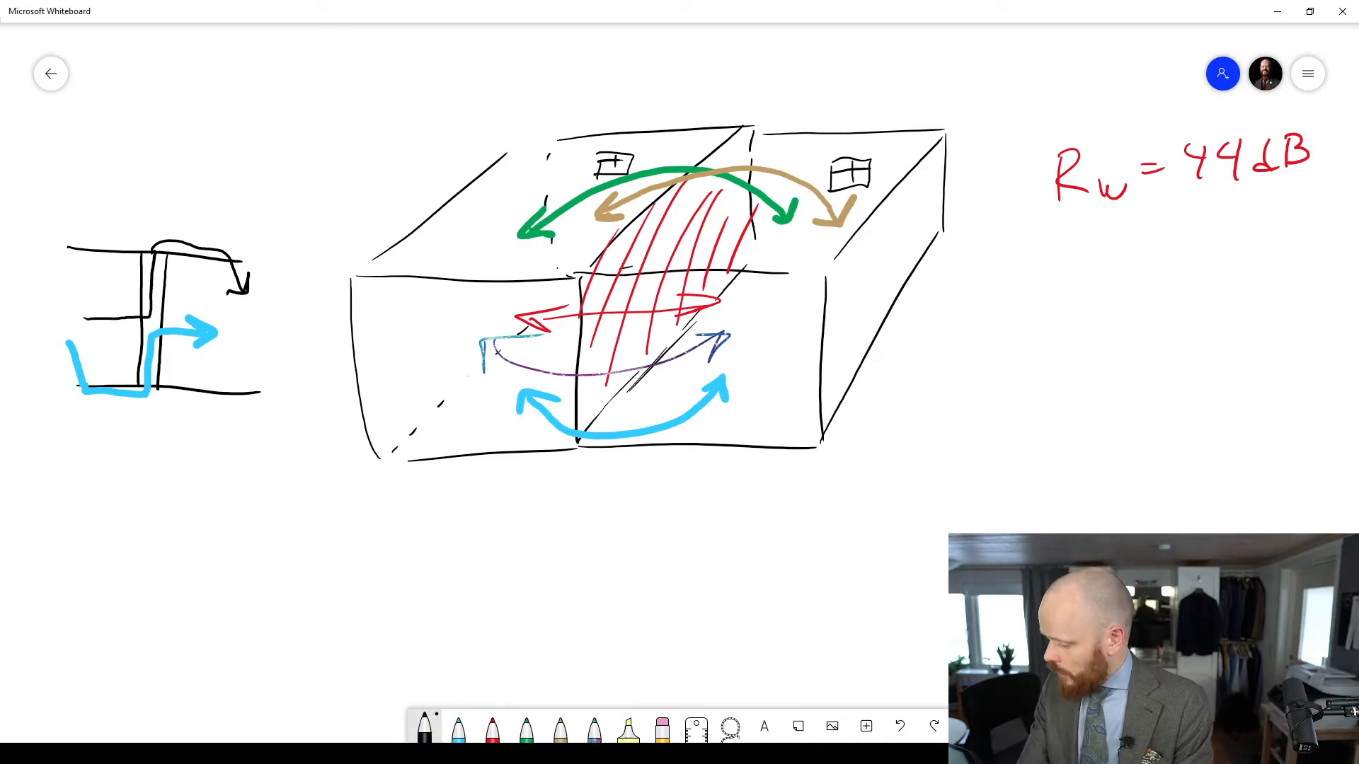
mouse_move(88, 358)
left_mouse_down()
mouse_move(1187, 210)
mouse_move(1185, 234)
left_mouse_up()
Step: Draw a battery with grounded lower wire and an upper wire across the circuit
left_click_drag(254, 331, 366, 324)
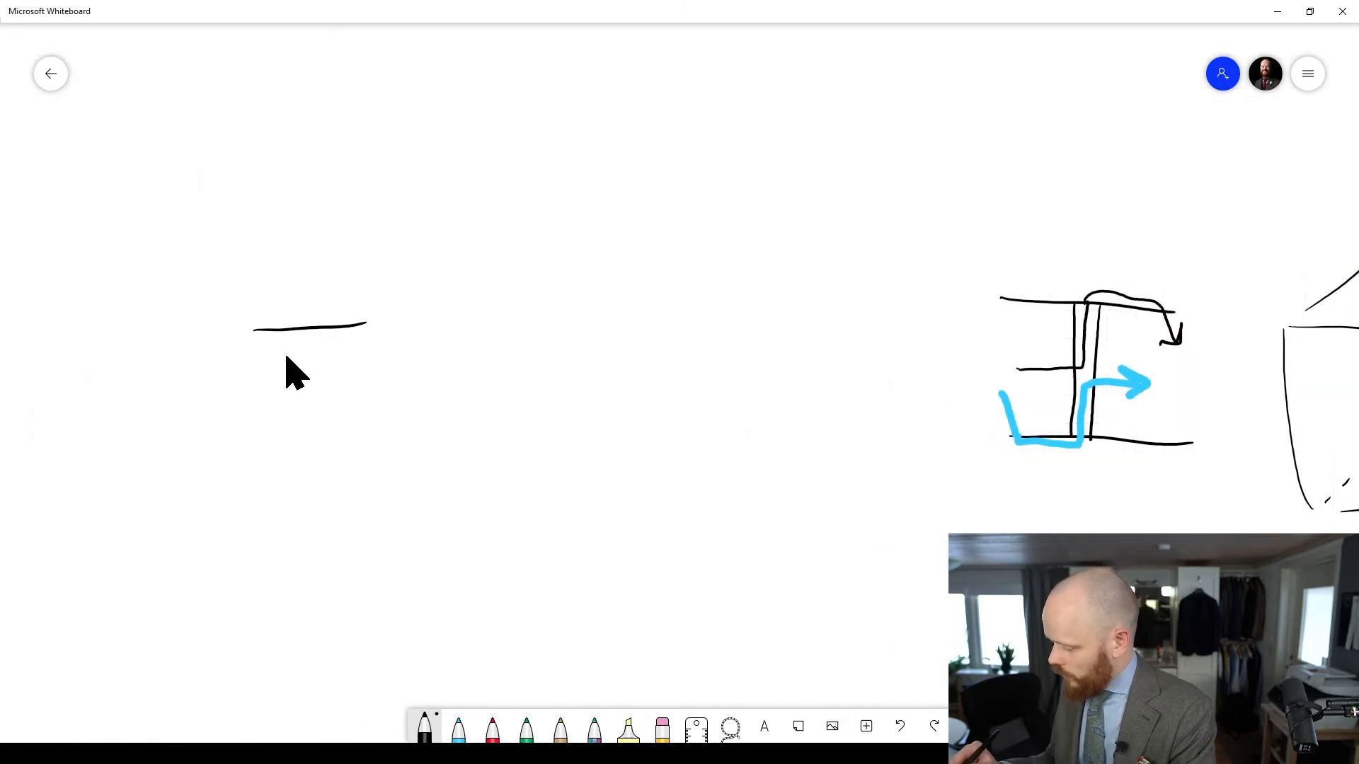
mouse_move(285, 358)
left_mouse_down()
mouse_move(327, 353)
mouse_move(374, 413)
left_mouse_up()
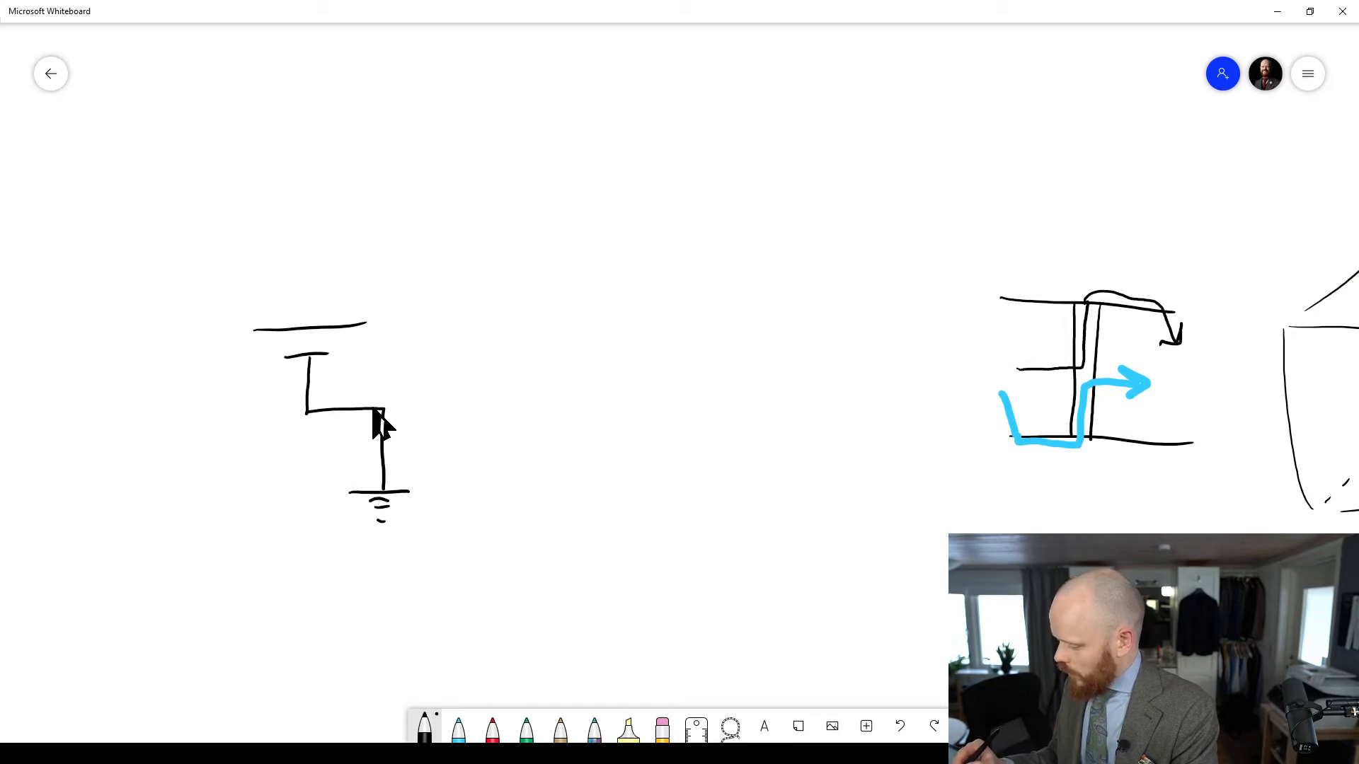
left_click_drag(440, 411, 717, 409)
mouse_move(308, 324)
left_mouse_down()
mouse_move(724, 196)
mouse_move(727, 308)
mouse_move(747, 336)
left_mouse_up()
Step: Add three parallel resistor branches R1, R2, R3, then bring the room sketch back into view
left_click_drag(719, 355, 720, 412)
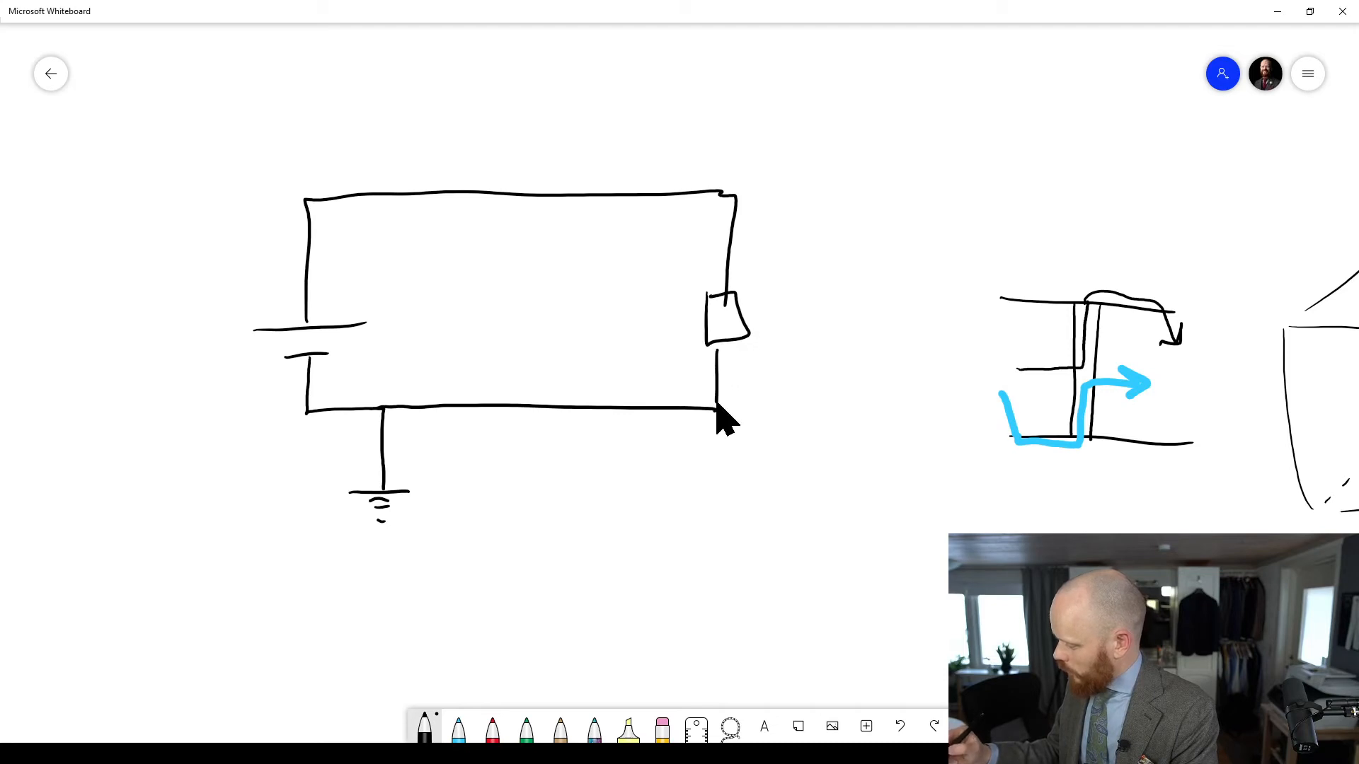
left_click_drag(624, 197, 635, 334)
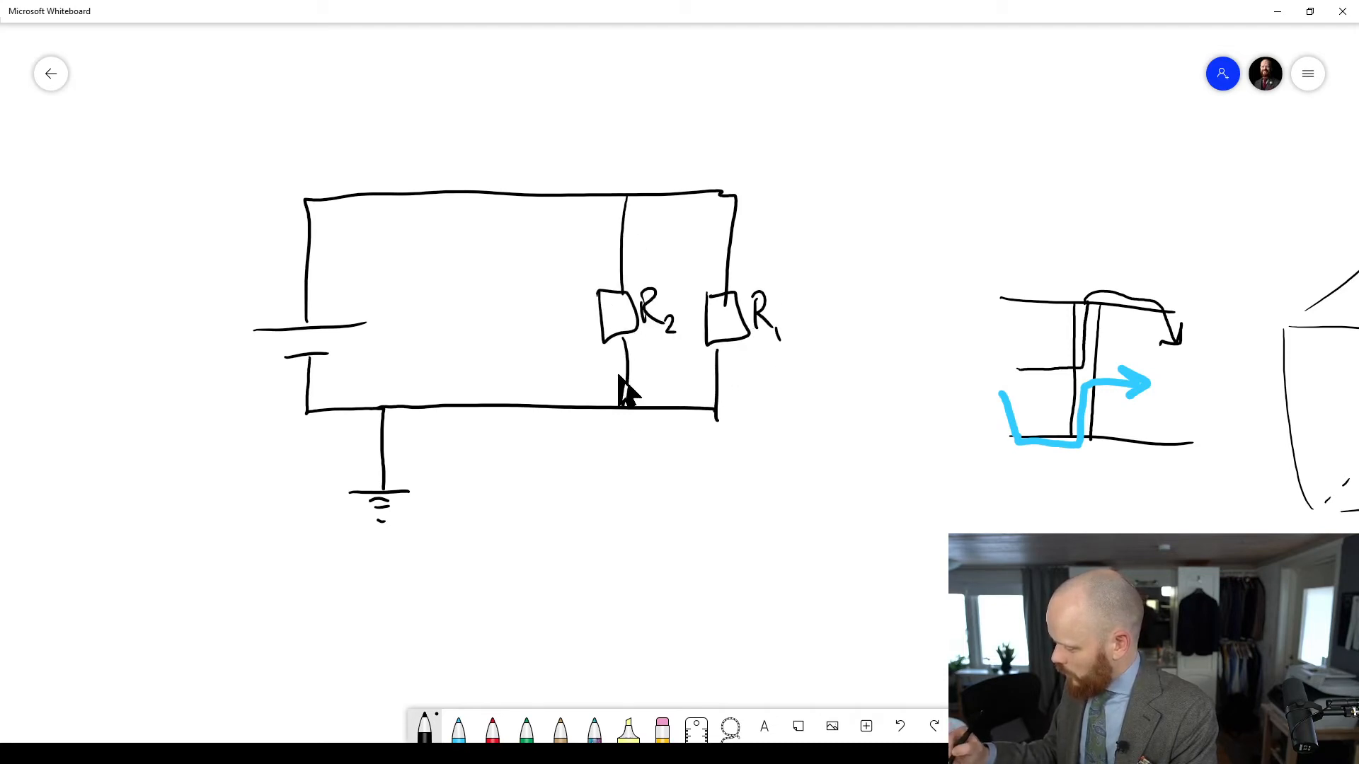
mouse_move(504, 297)
left_mouse_down()
mouse_move(542, 340)
mouse_move(553, 319)
mouse_move(524, 427)
left_mouse_up()
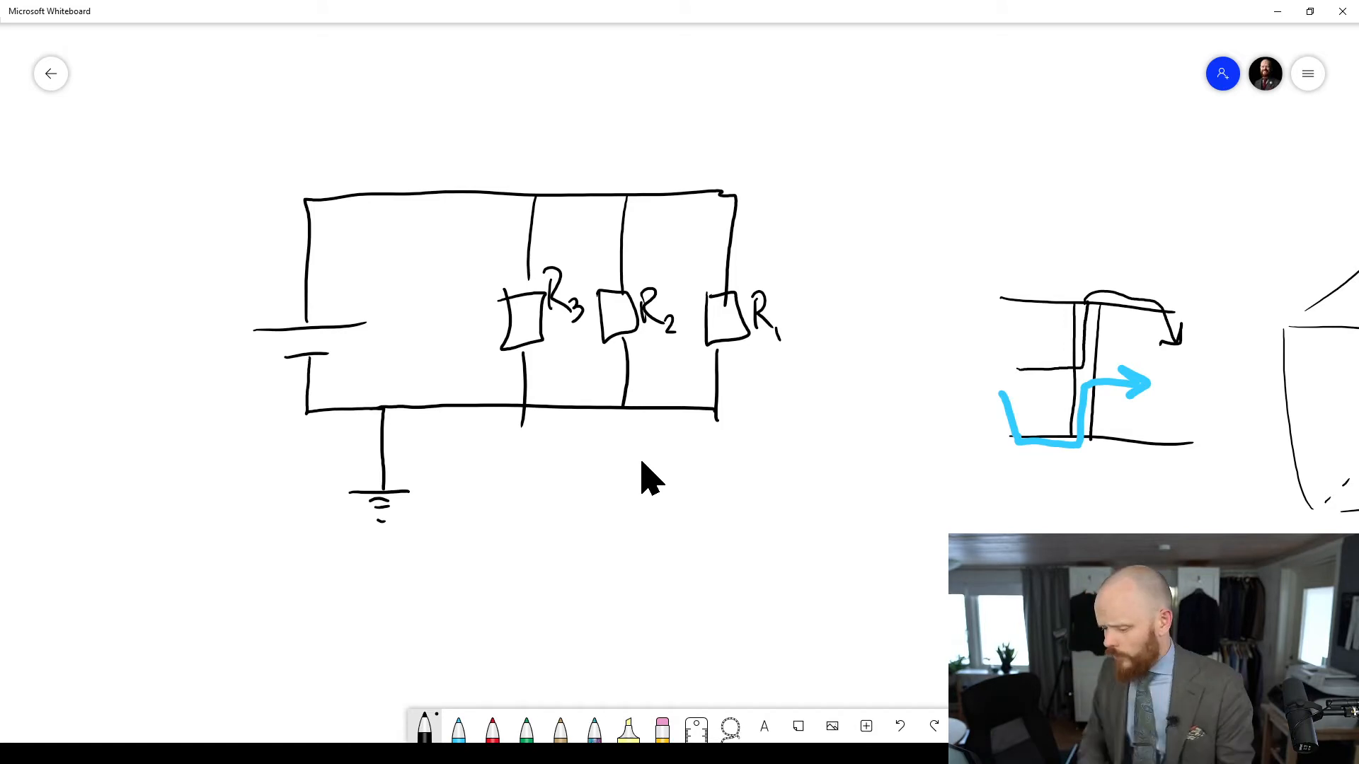
left_click_drag(807, 441, 334, 579)
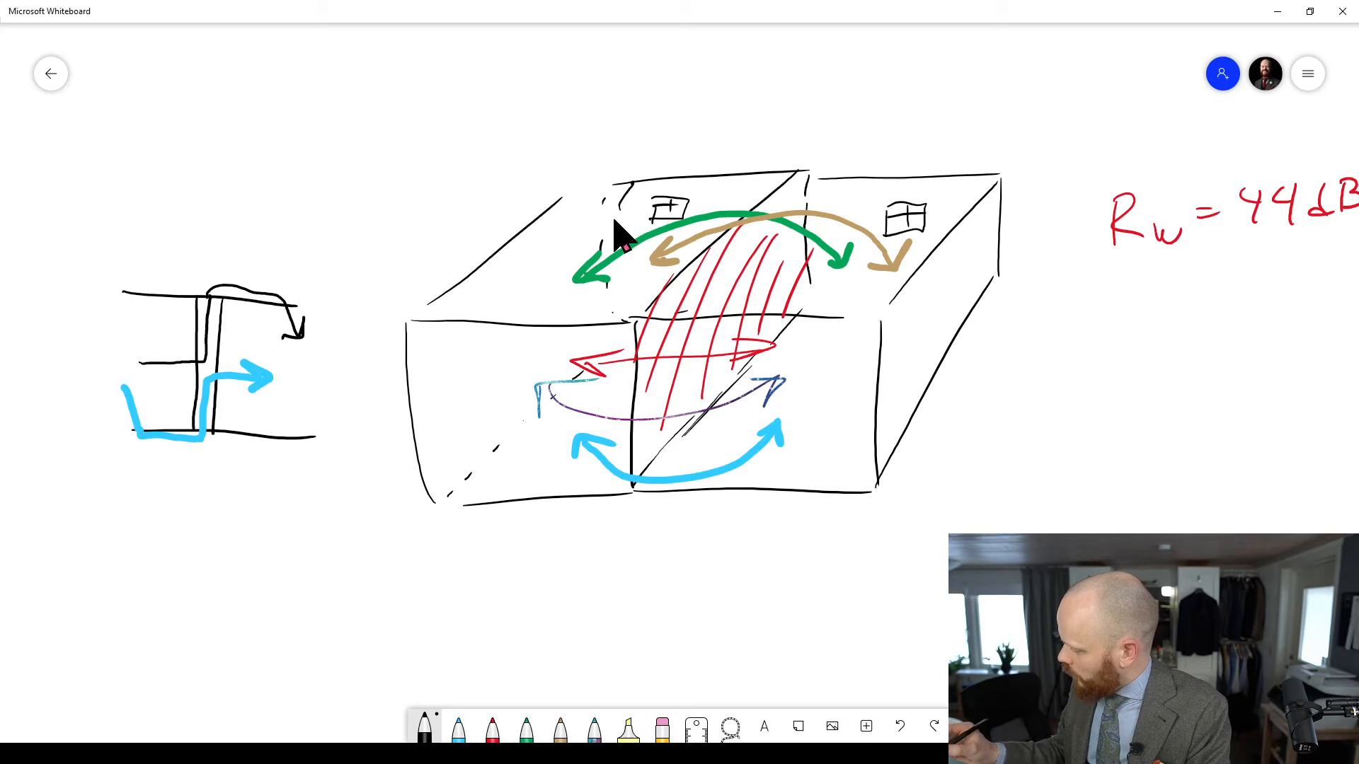
Step: Draw a double-lined duct arching from the left ceiling opening to the right, plus a radiator in the left room
left_click_drag(413, 193, 618, 215)
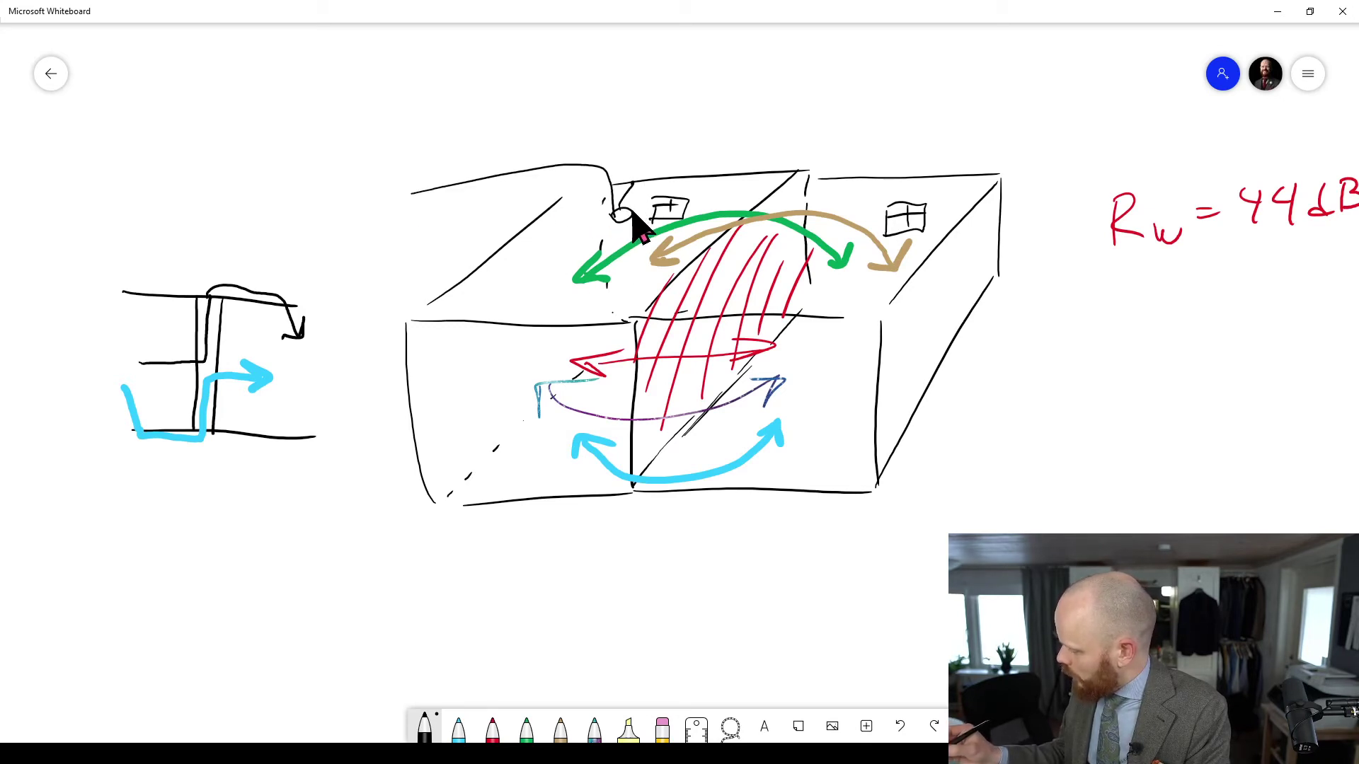
left_click_drag(671, 167, 873, 162)
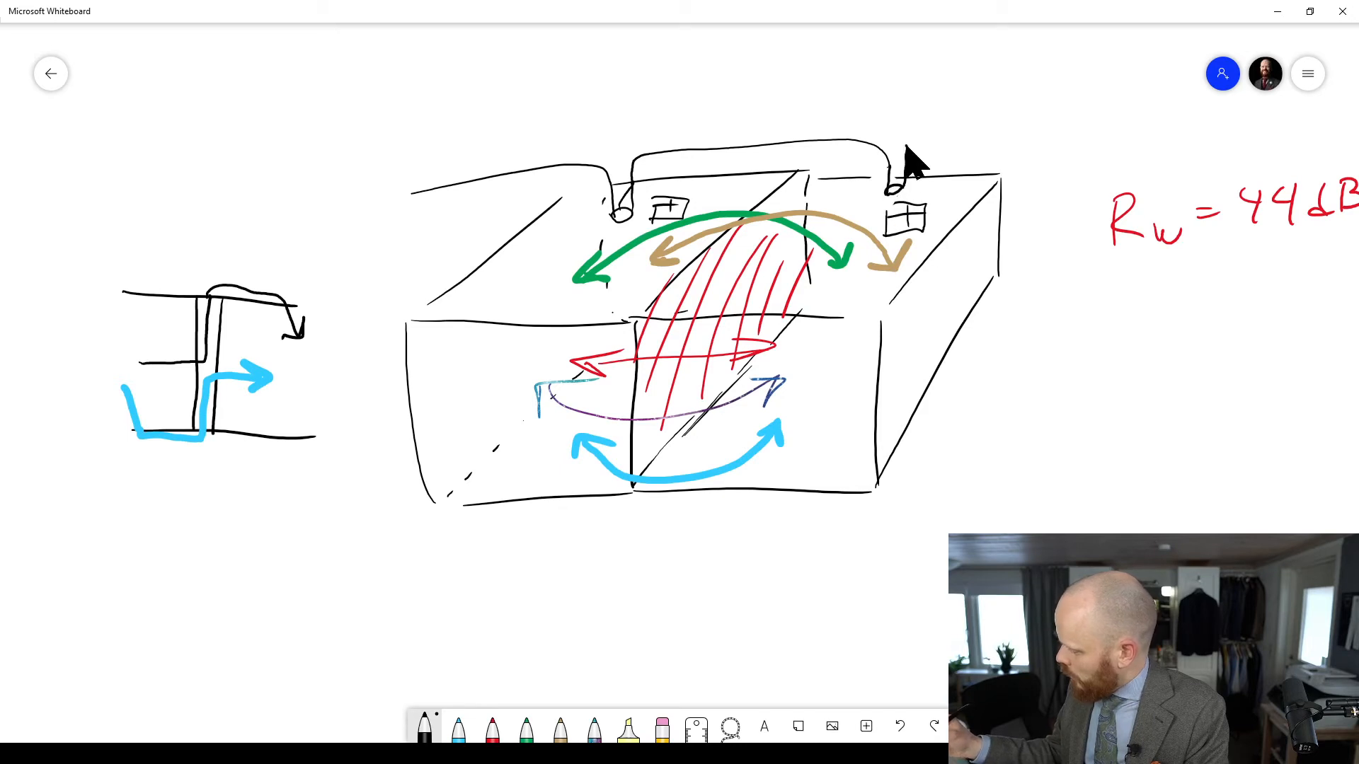
left_click_drag(898, 181, 309, 152)
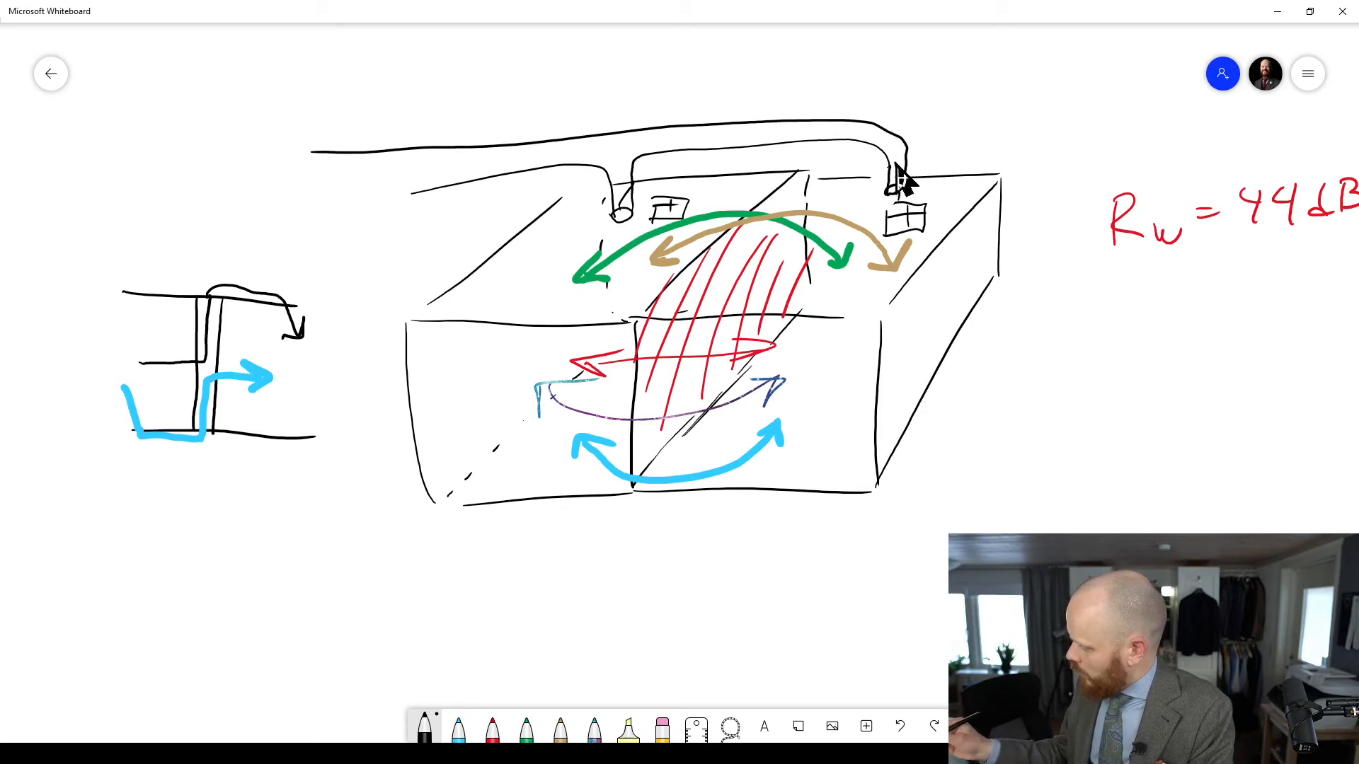
left_click_drag(807, 132, 616, 250)
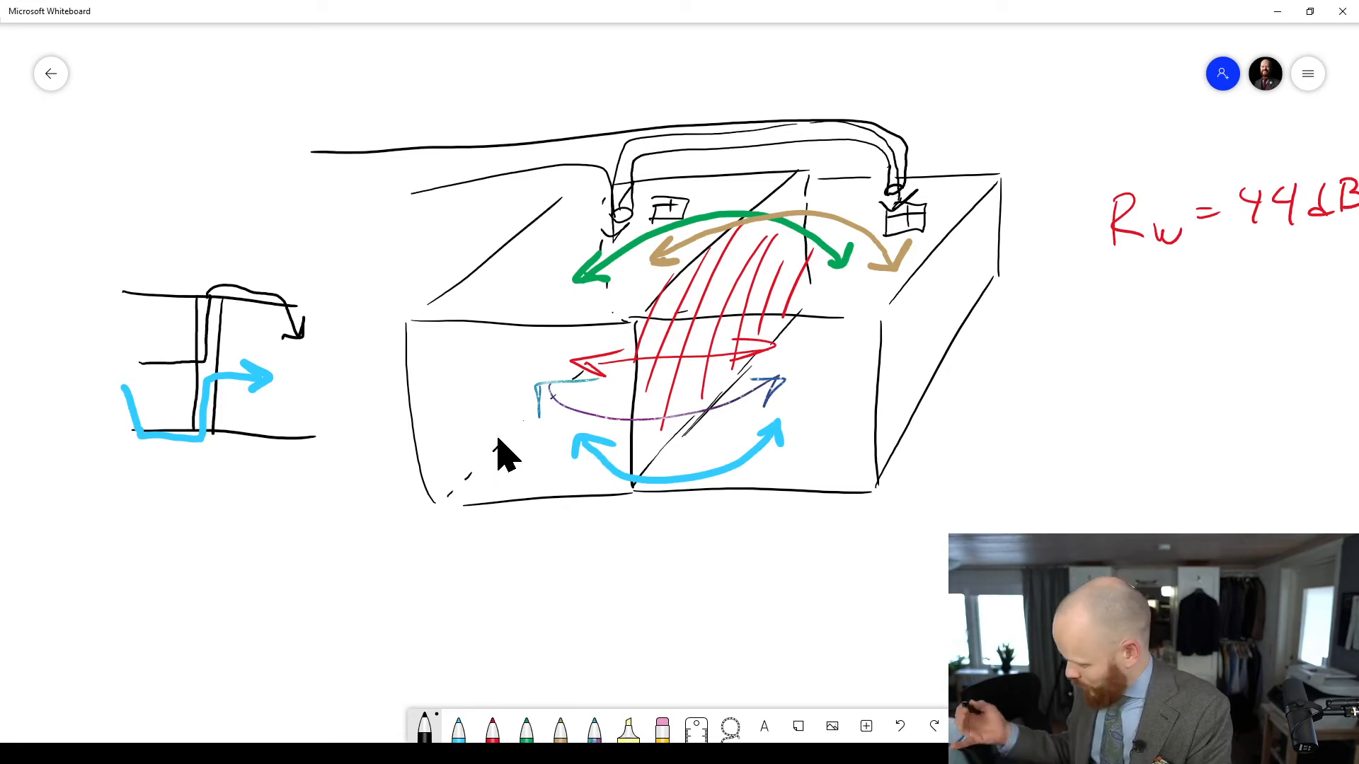
left_click_drag(497, 438, 542, 467)
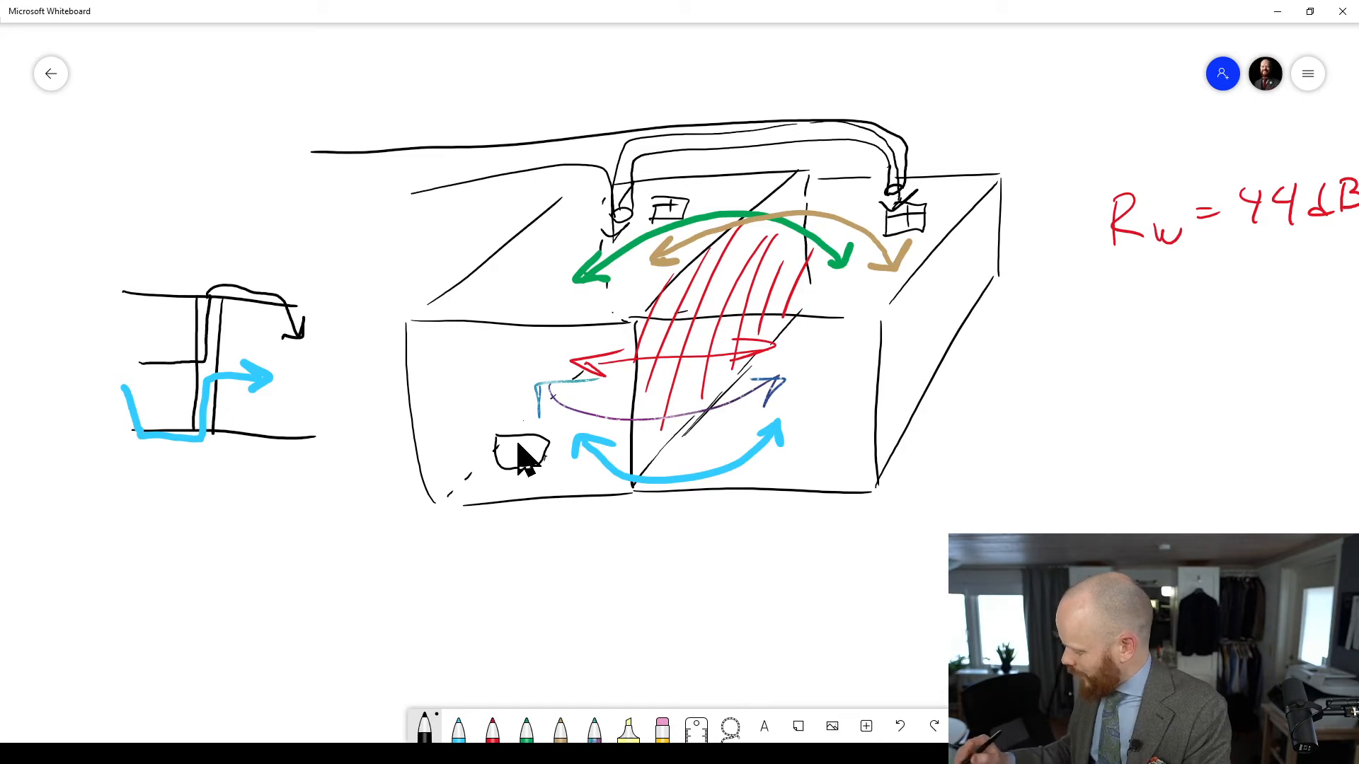
Step: Draw a finned radiator in the right room with a floor line beneath both radiators
left_click_drag(786, 430, 834, 472)
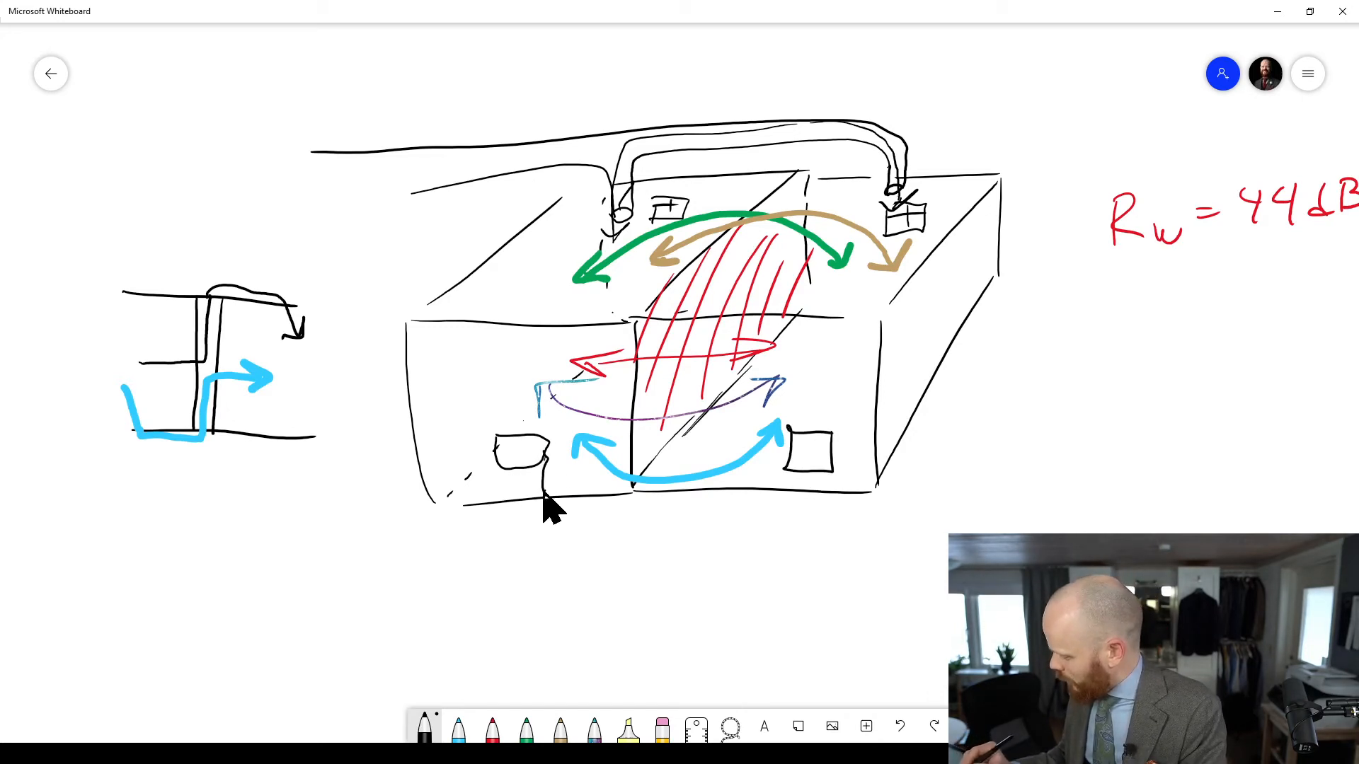
left_click_drag(543, 493, 832, 488)
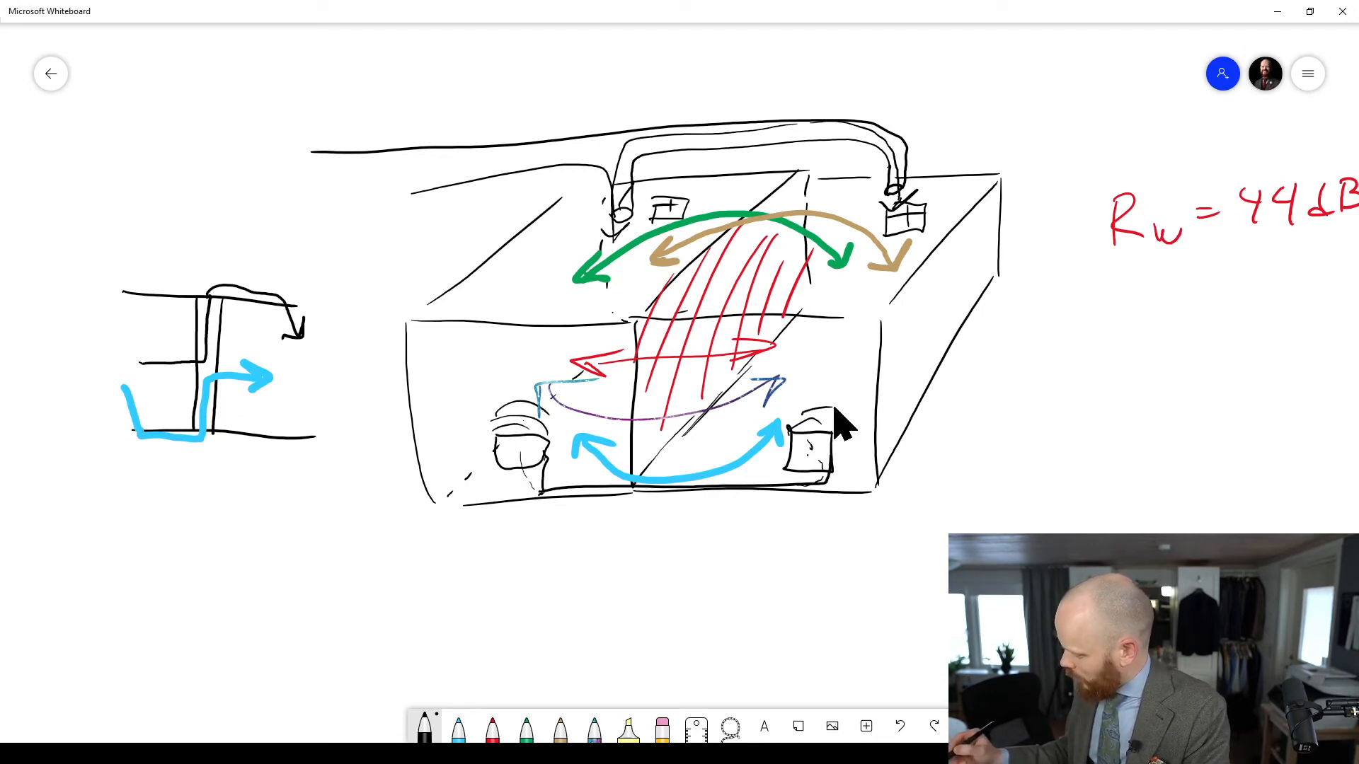
left_click_drag(794, 409, 850, 394)
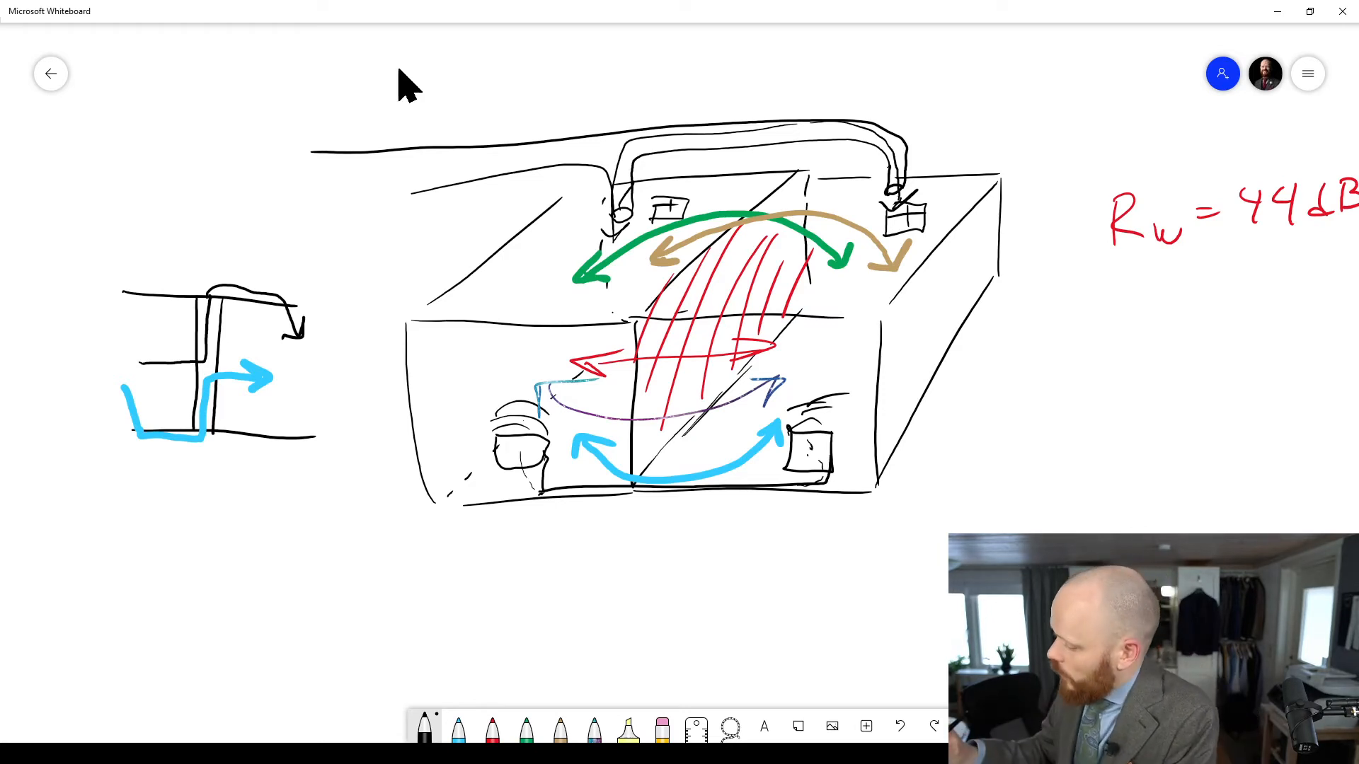
Step: Write the letter F above the sketch to begin the title
left_click_drag(330, 67, 331, 104)
left_click_drag(327, 82, 357, 76)
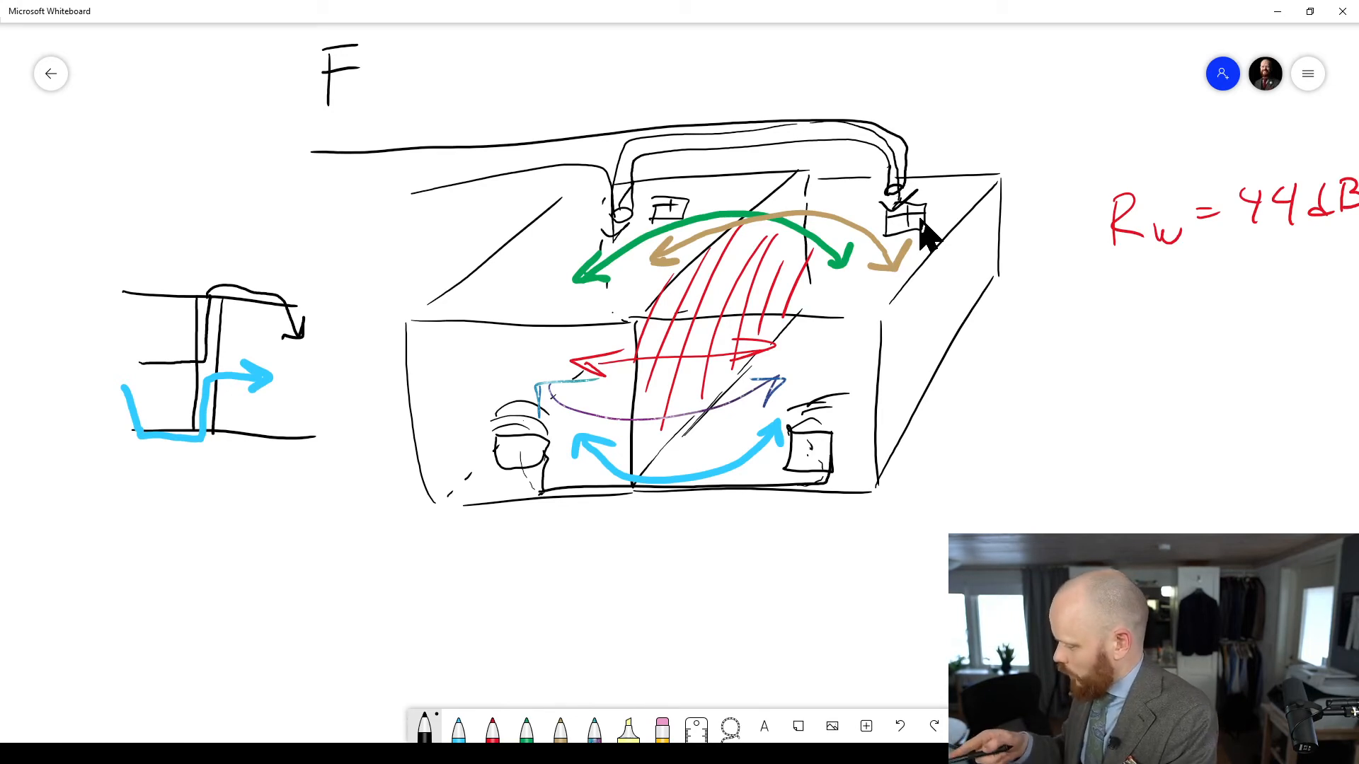
Step: Erase the duct and redraw the rooms' top edges and corner
mouse_move(457, 170)
left_mouse_down()
mouse_move(408, 157)
mouse_move(909, 152)
mouse_move(637, 171)
left_mouse_up()
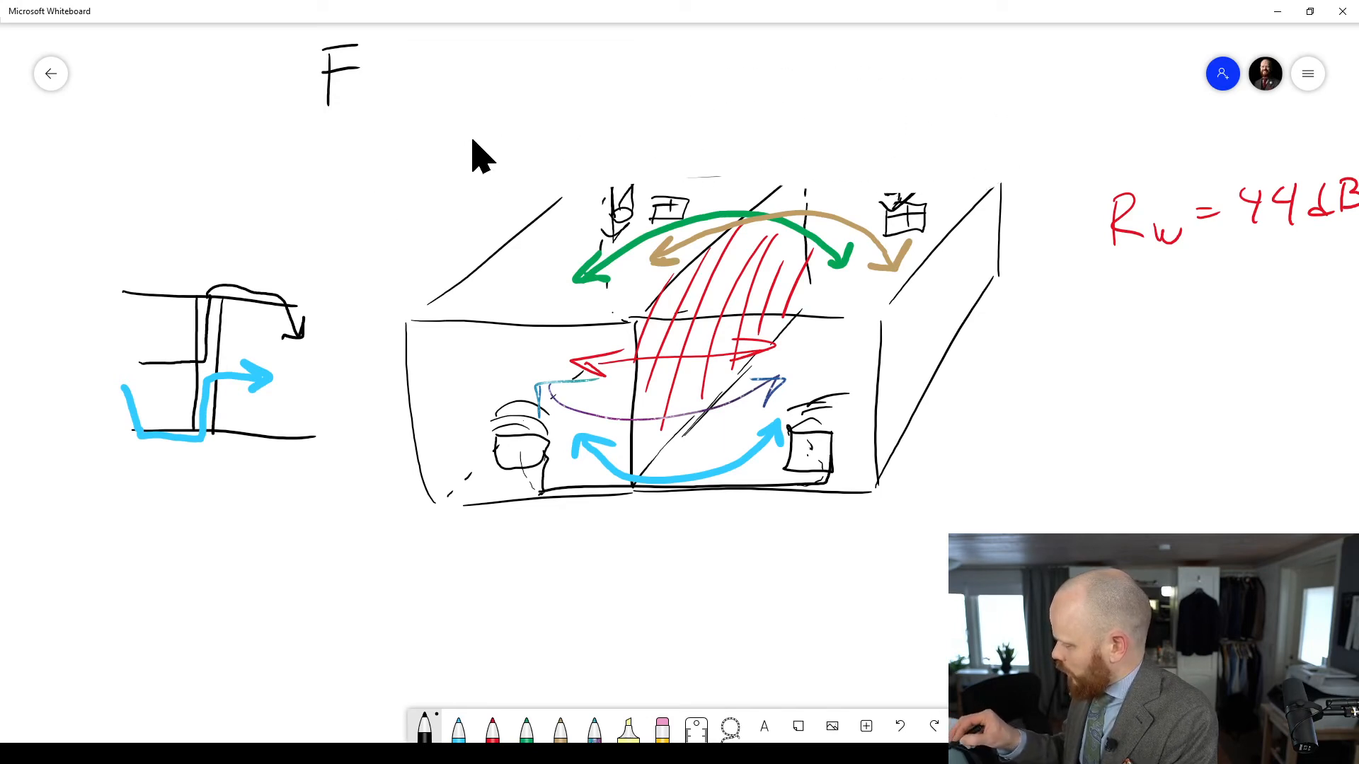
mouse_move(563, 191)
left_mouse_down()
mouse_move(744, 165)
mouse_move(997, 162)
mouse_move(1000, 191)
left_mouse_up()
left_click_drag(787, 199, 820, 160)
Step: Handwrite the rest of the title 'Flanking transmission' across the top
left_click_drag(372, 48, 375, 107)
left_click_drag(383, 76, 385, 101)
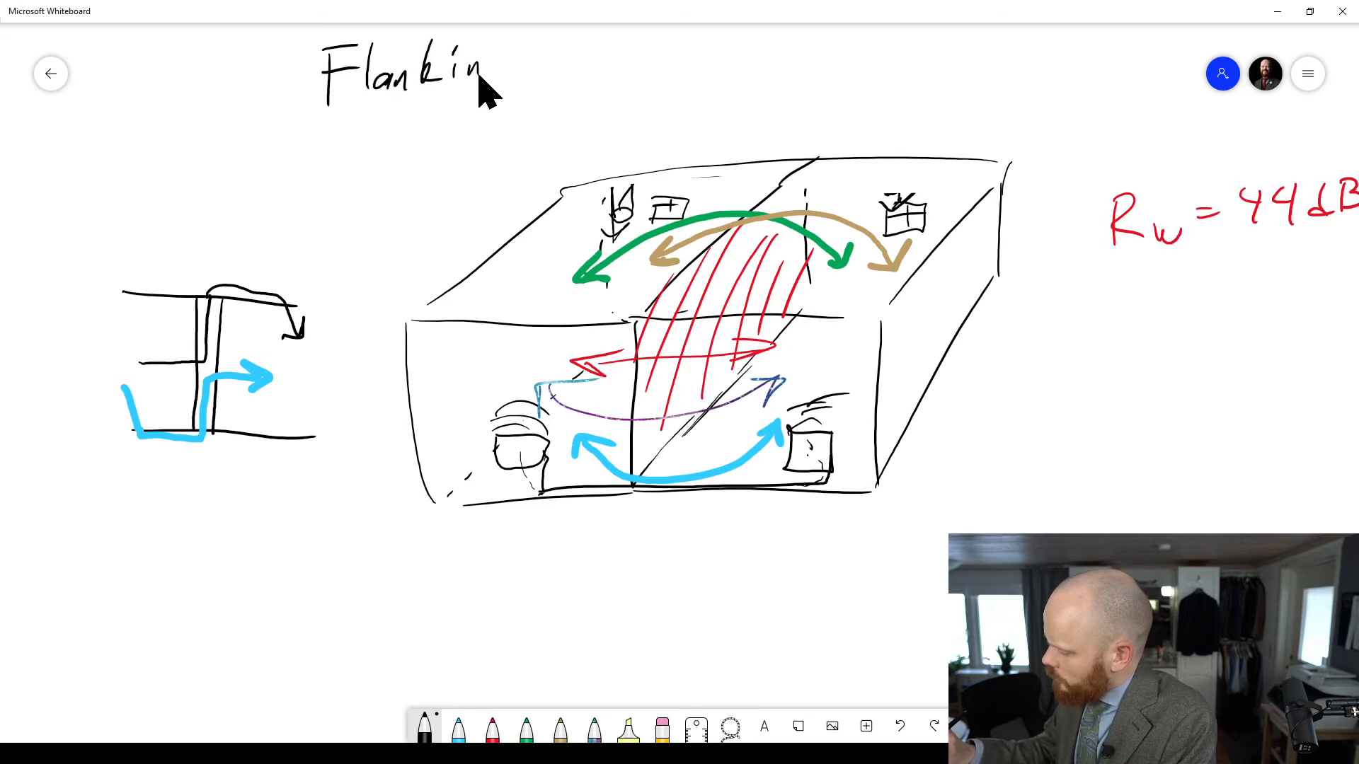
left_click_drag(489, 66, 504, 107)
left_click_drag(556, 43, 559, 89)
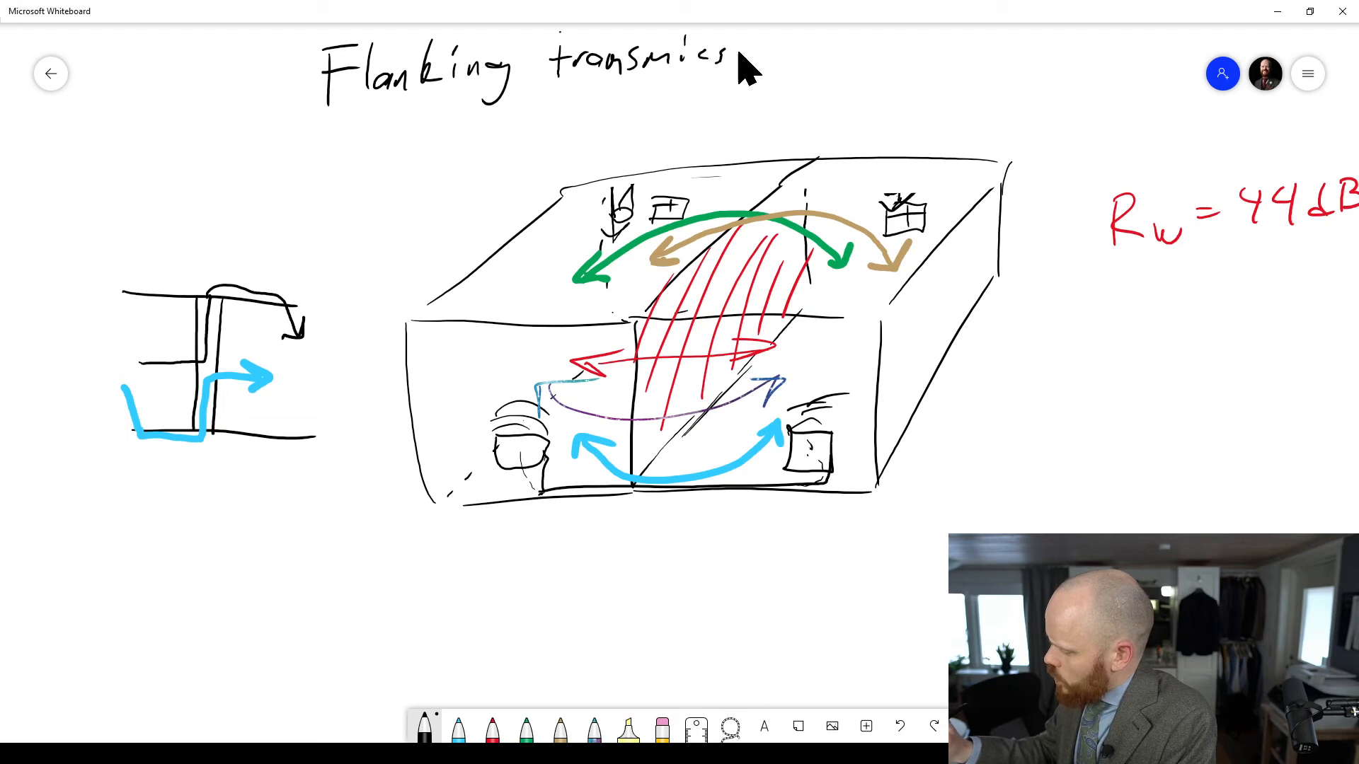
left_click_drag(758, 58, 767, 69)
left_click_drag(776, 69, 795, 72)
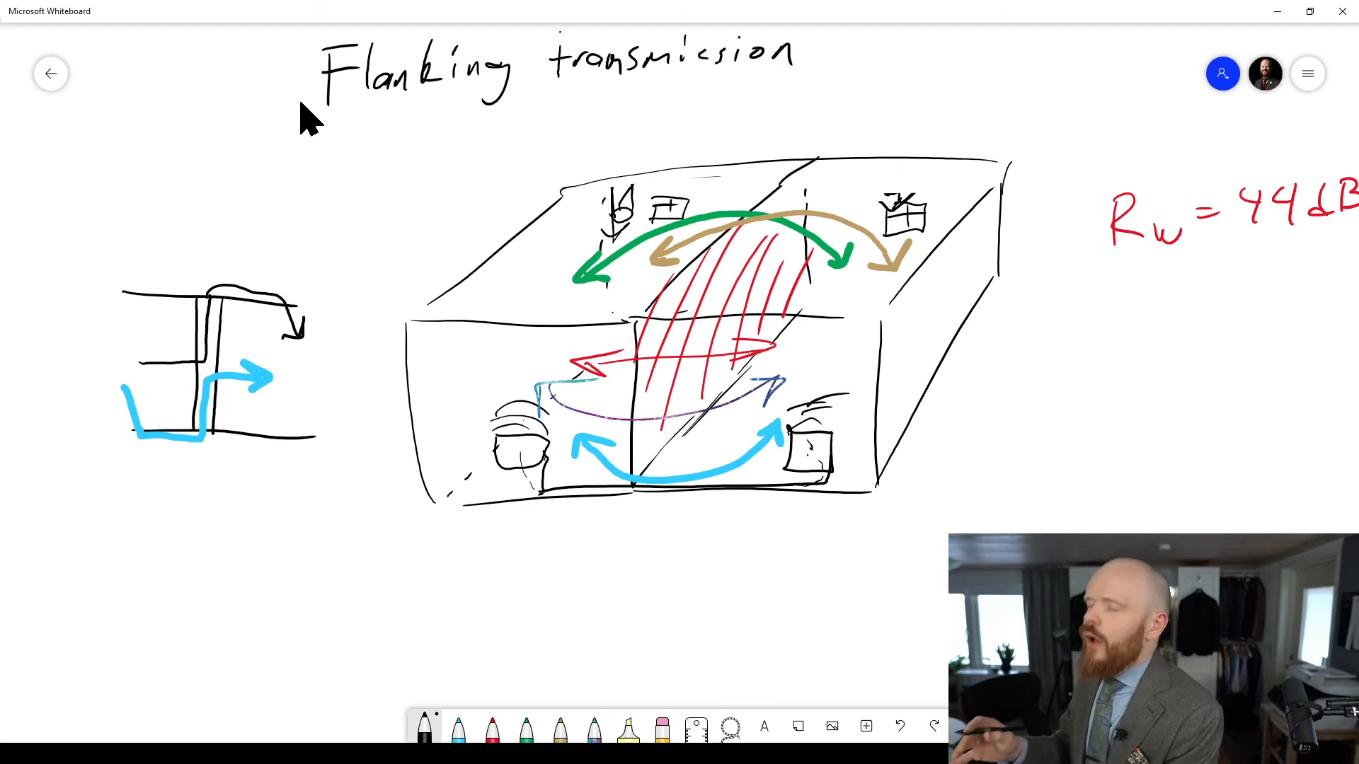